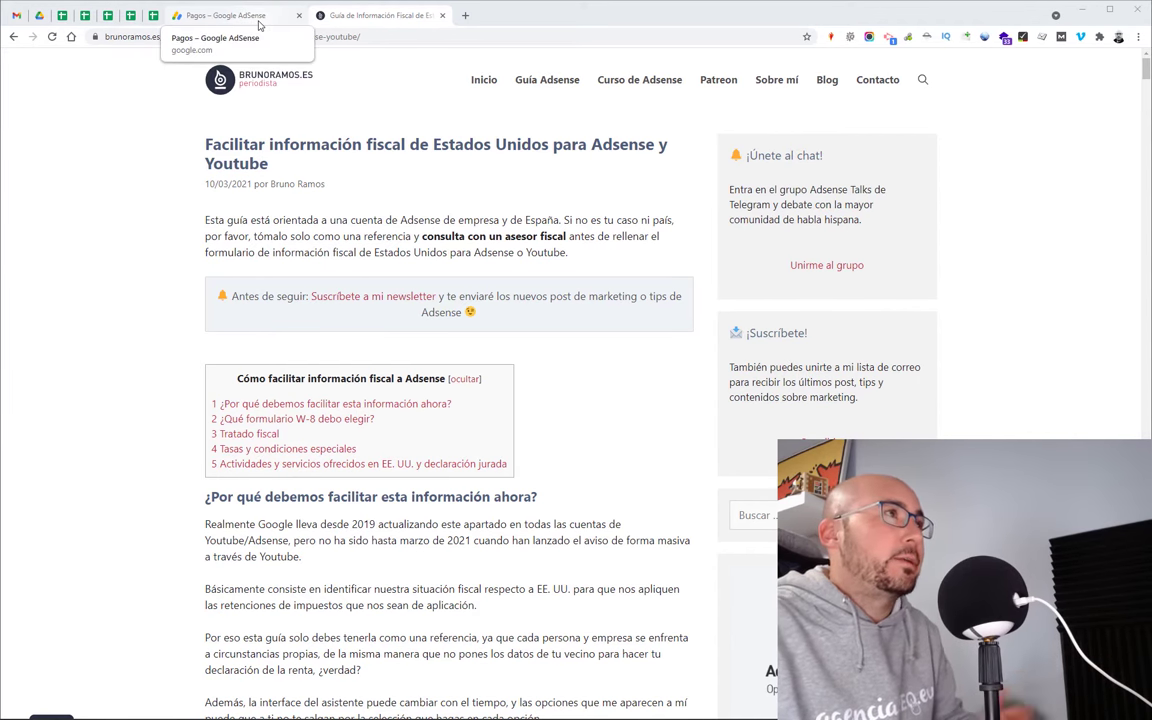
Step: From AdSense payment settings, start a new tax form that replaces the existing W-8BEN
click(258, 25)
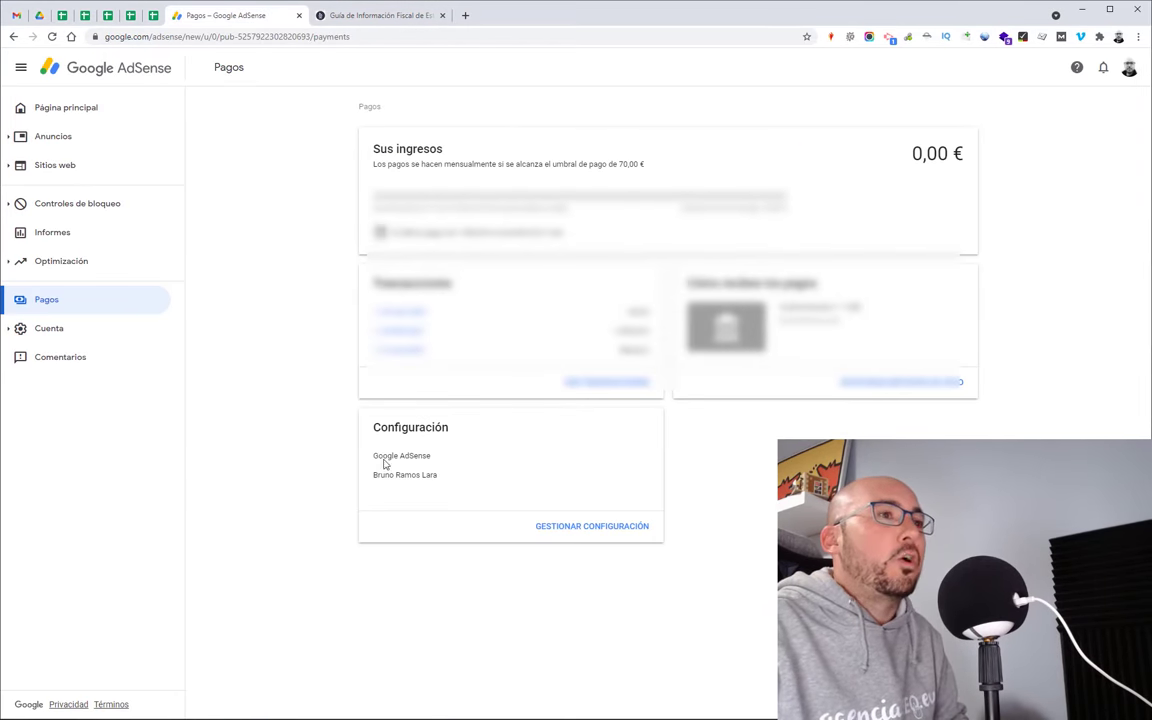
click(582, 530)
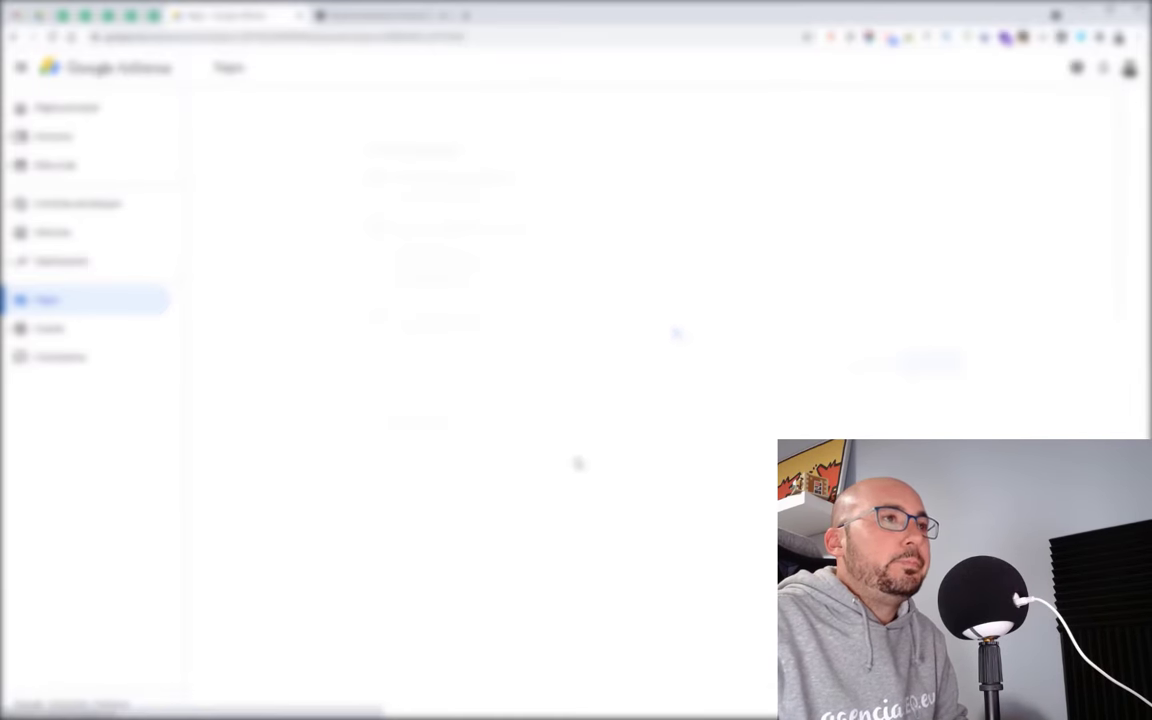
scroll(577, 461, down, 2)
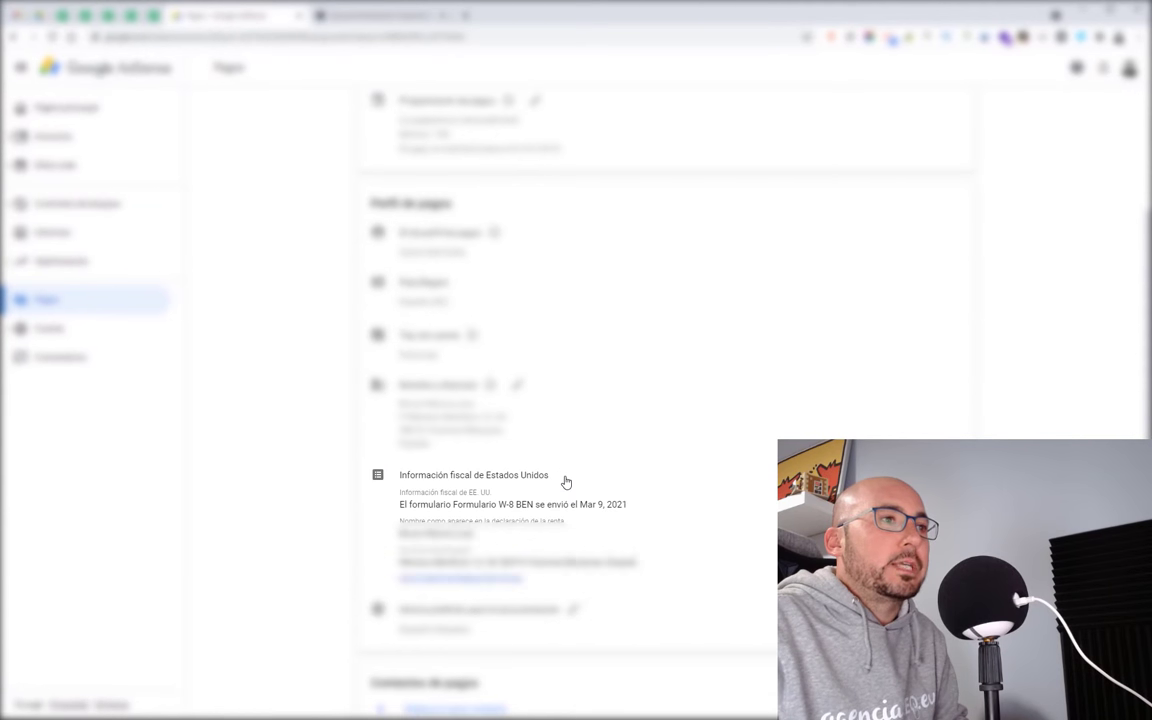
click(439, 580)
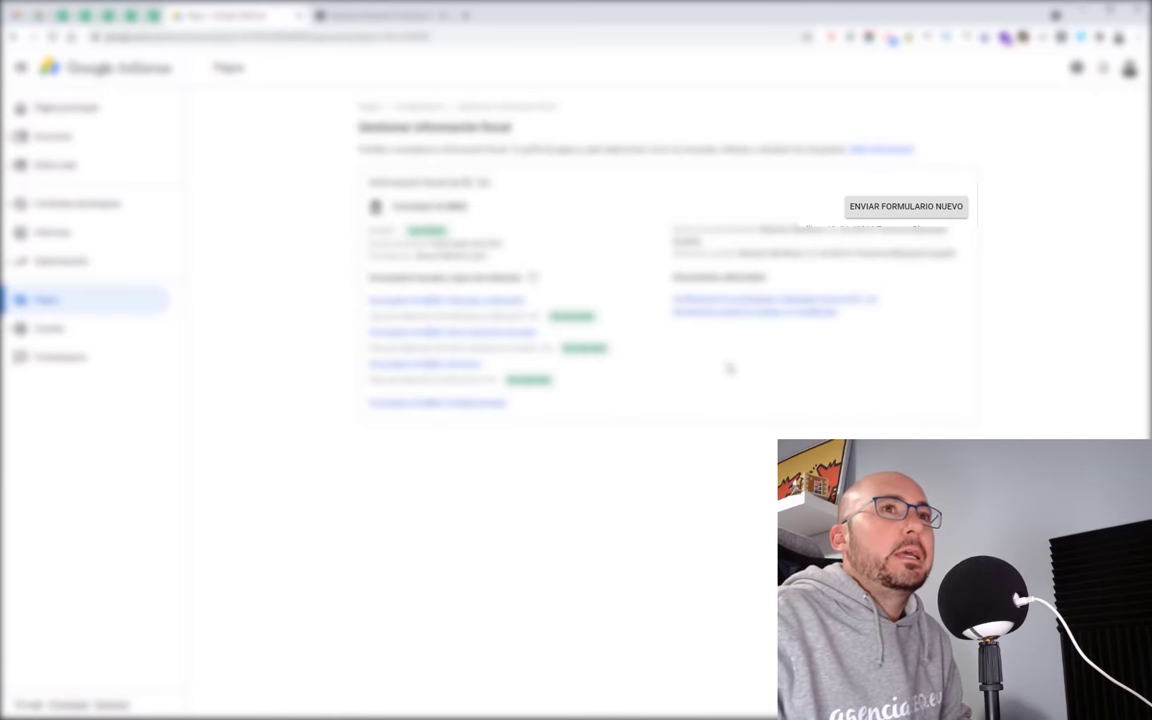
click(880, 208)
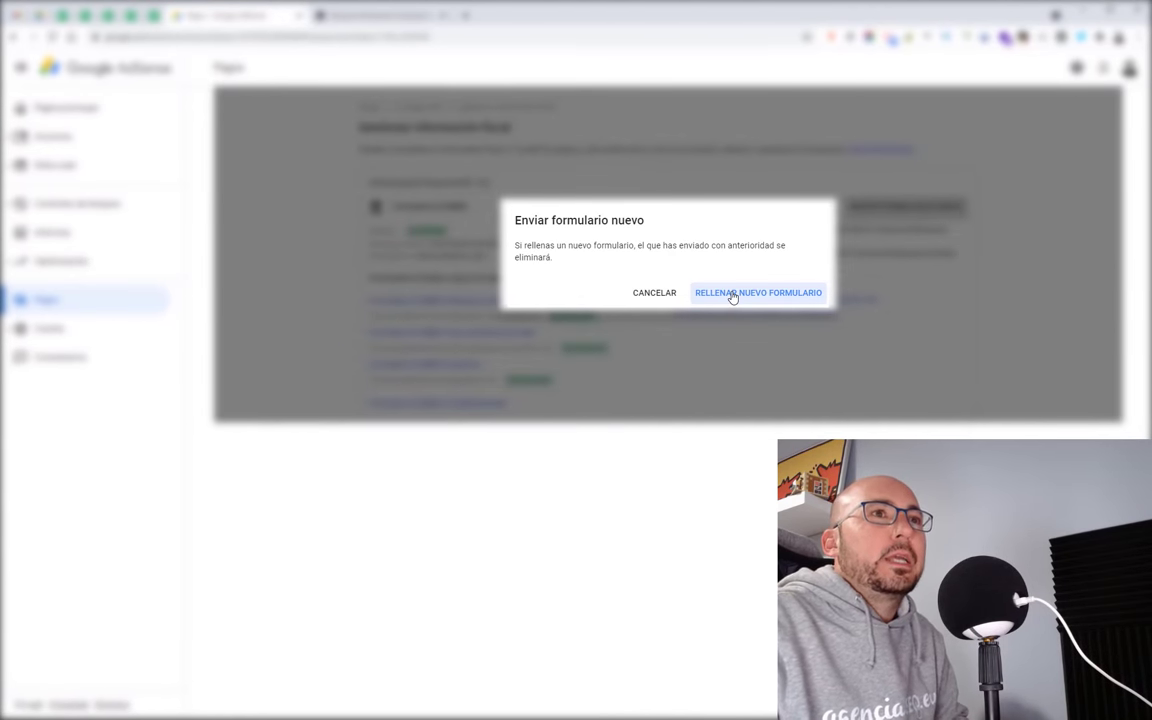
click(732, 293)
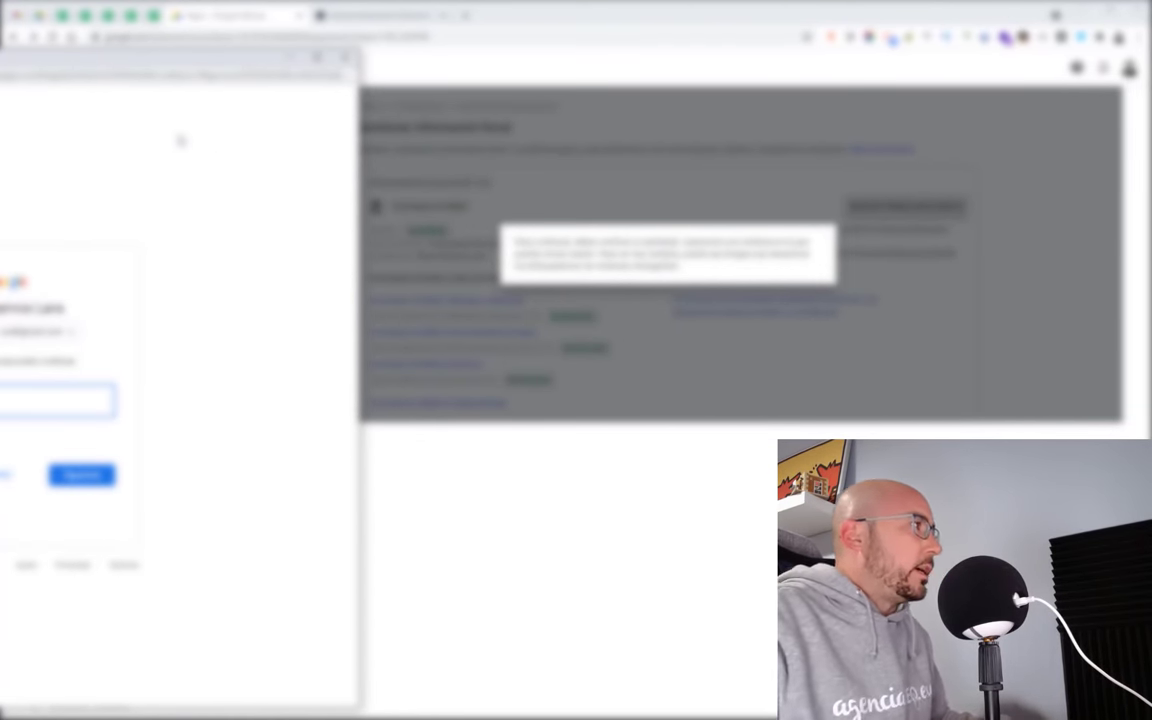
Step: Enter the account password in the Google sign-in window to verify the account
key(Return)
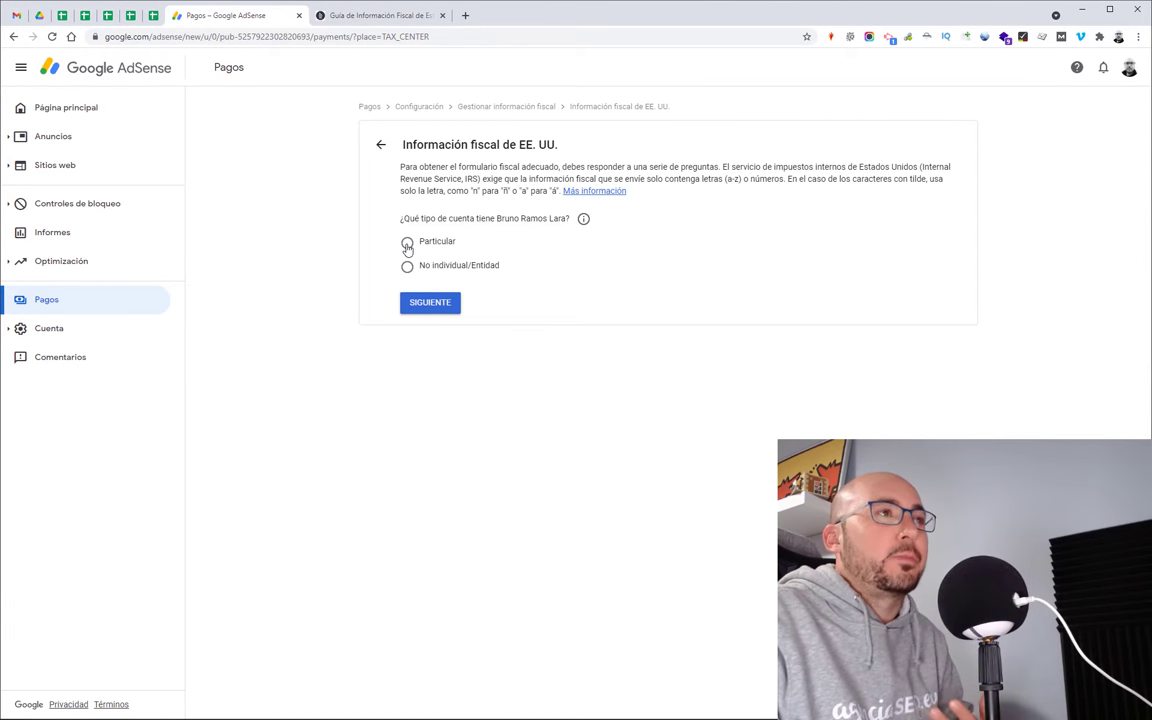
Step: Declare as an individual who is not a US citizen or resident, and open the W-8BEN form
click(407, 244)
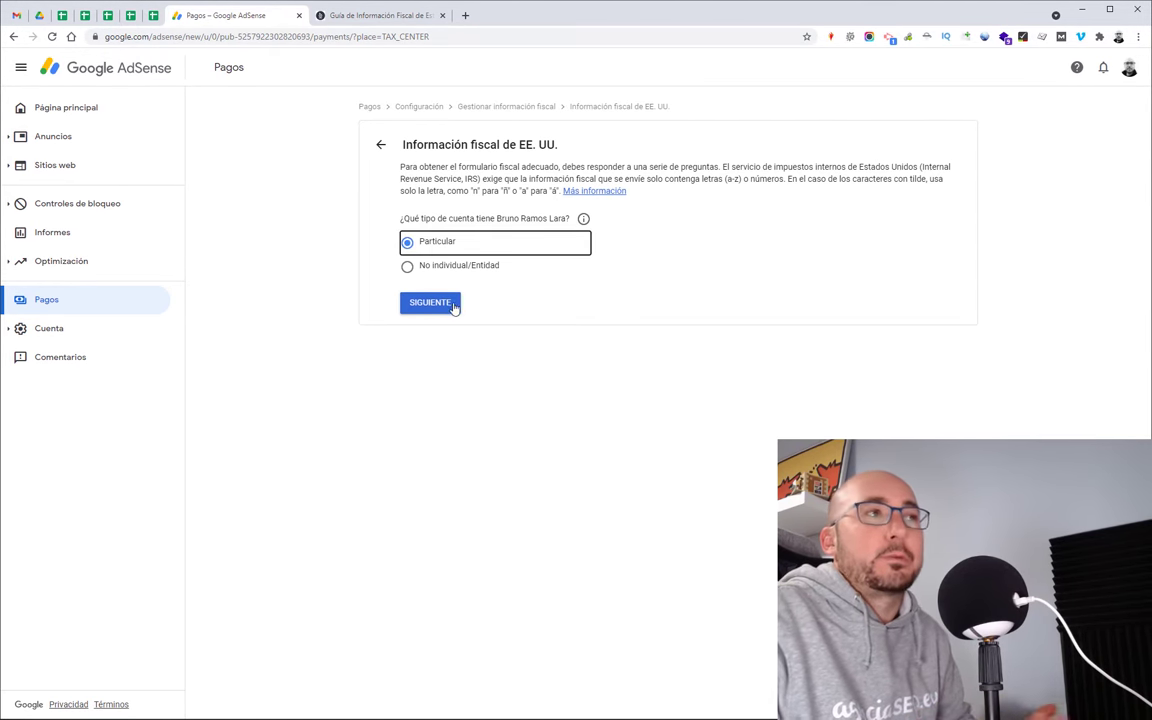
click(452, 304)
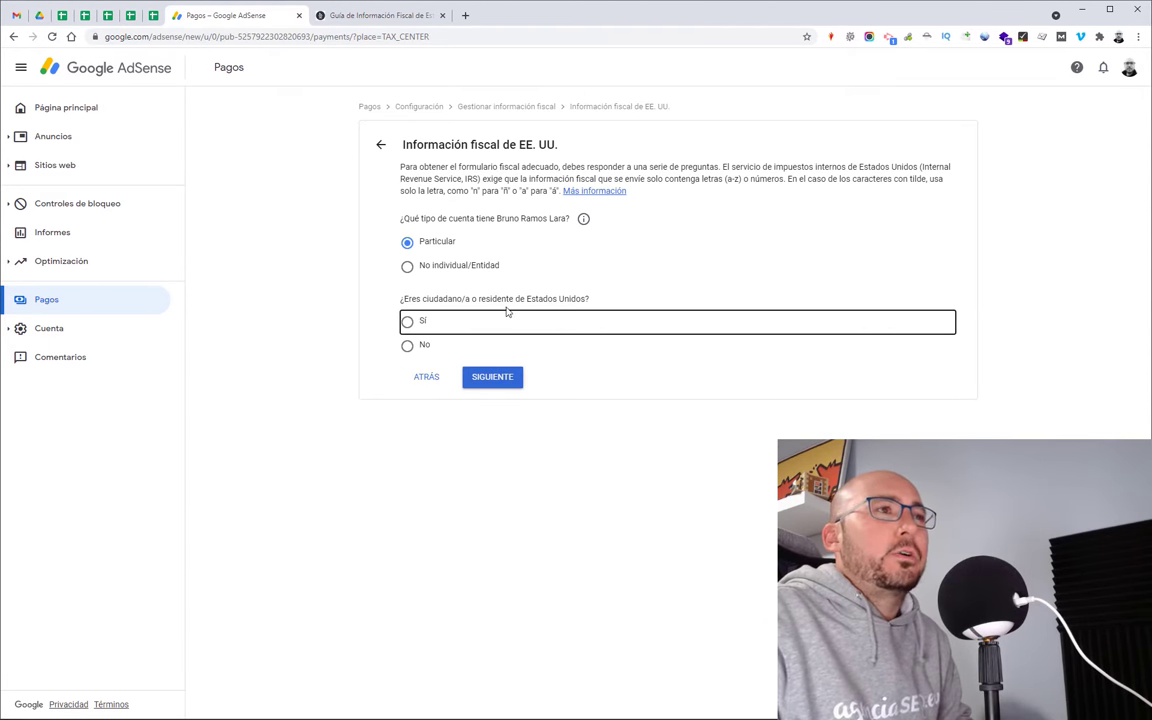
click(408, 345)
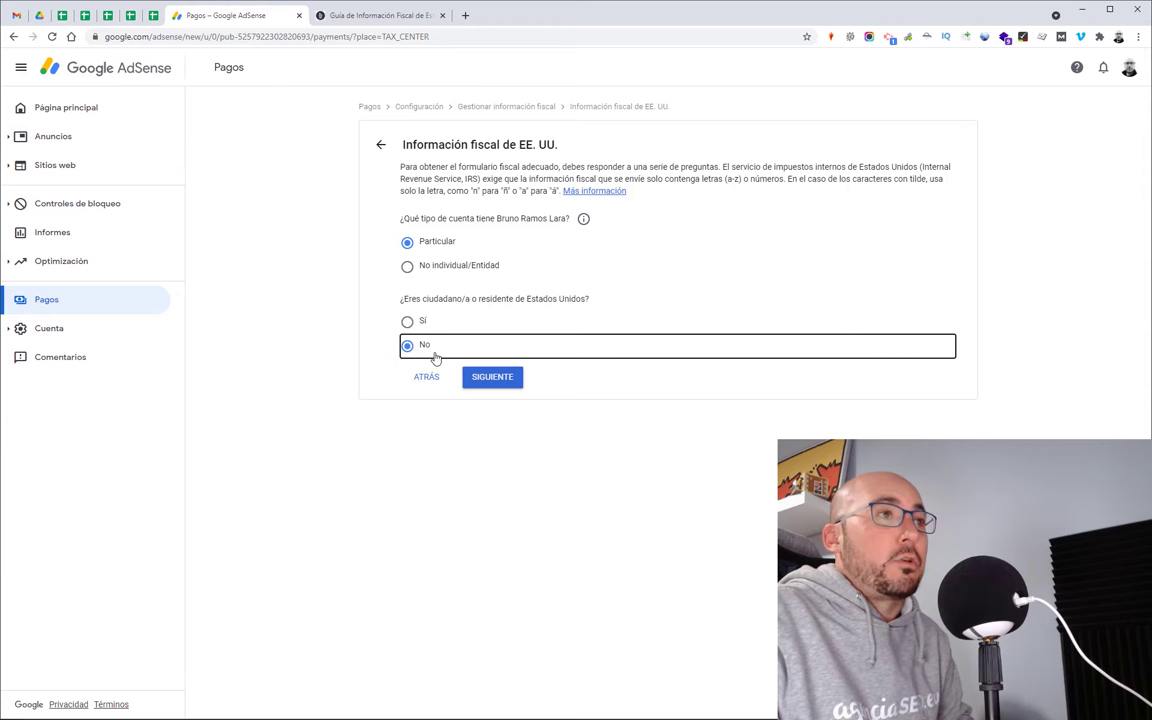
click(492, 377)
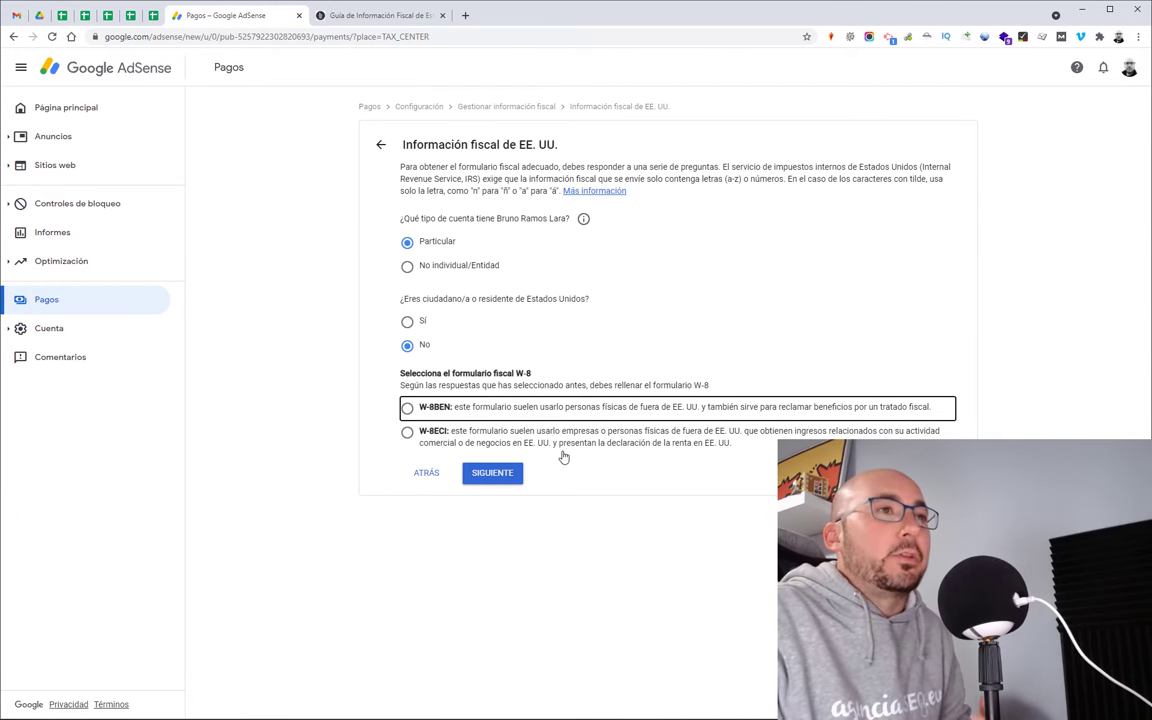
click(407, 407)
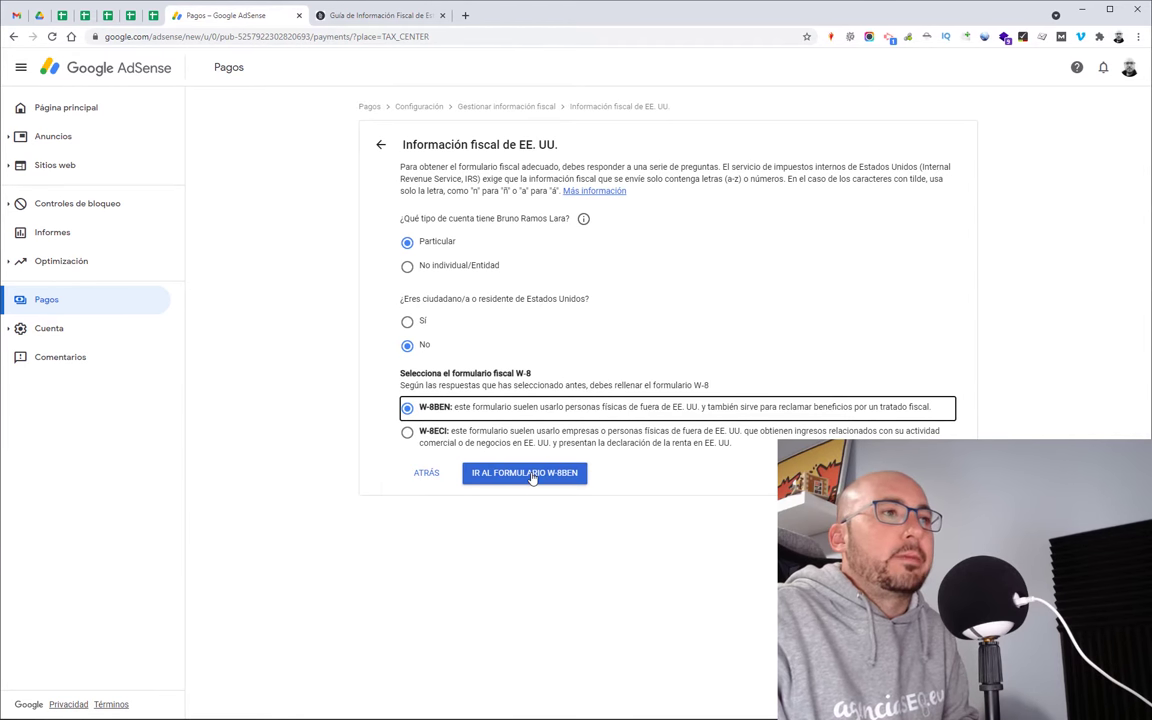
click(532, 477)
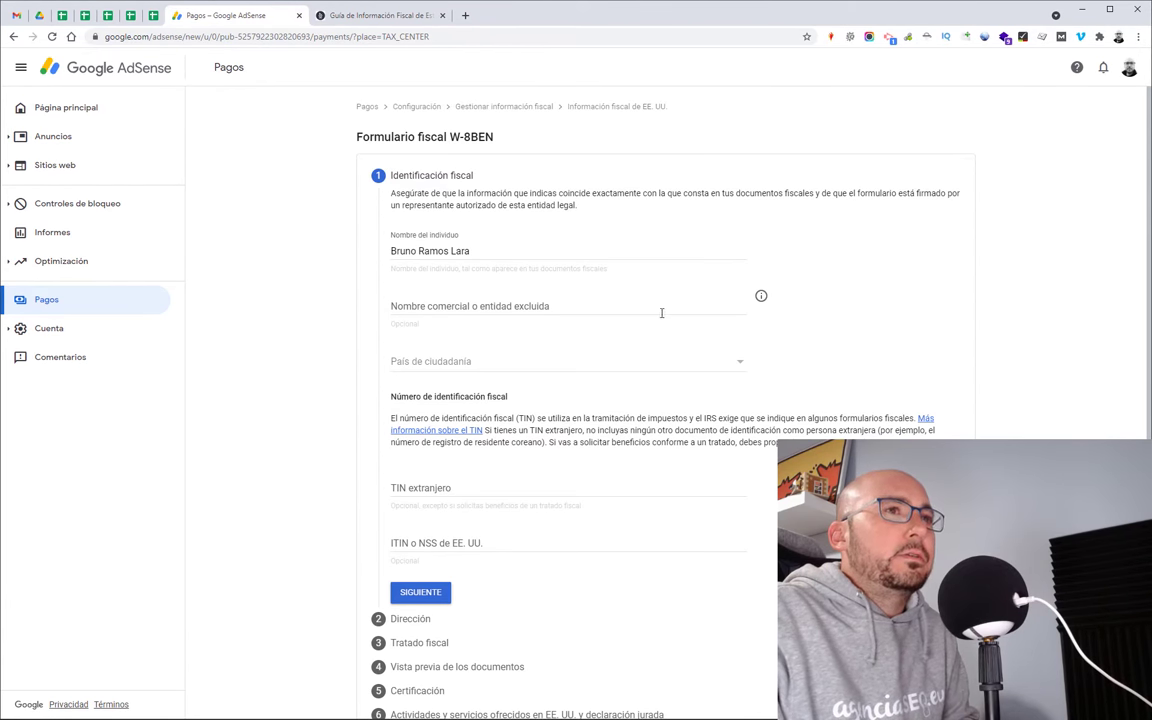
Step: Set the country of citizenship to España and enter the foreign tax identification number
click(505, 369)
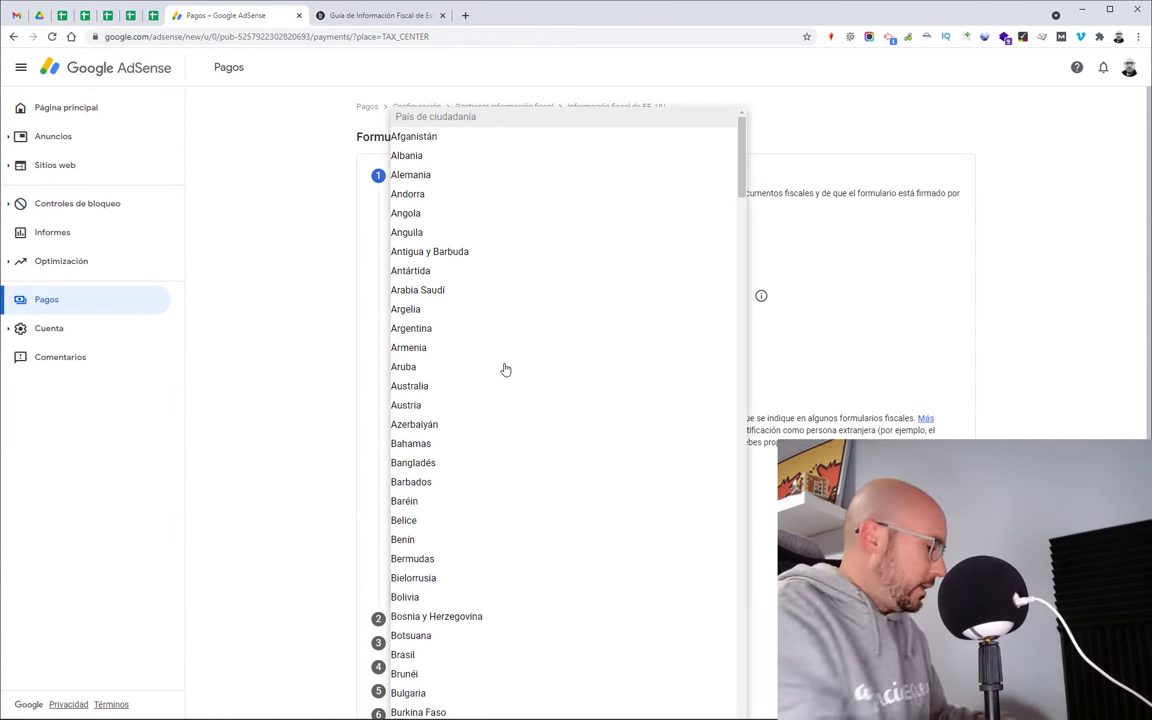
text(esp)
click(412, 550)
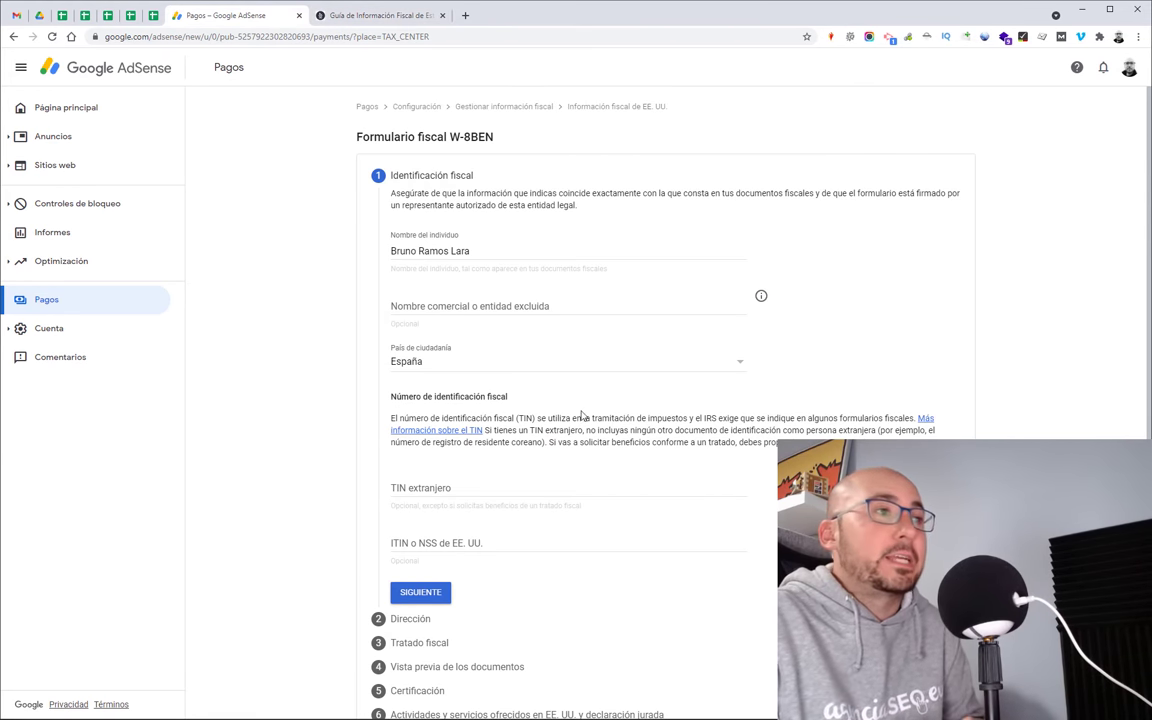
click(536, 487)
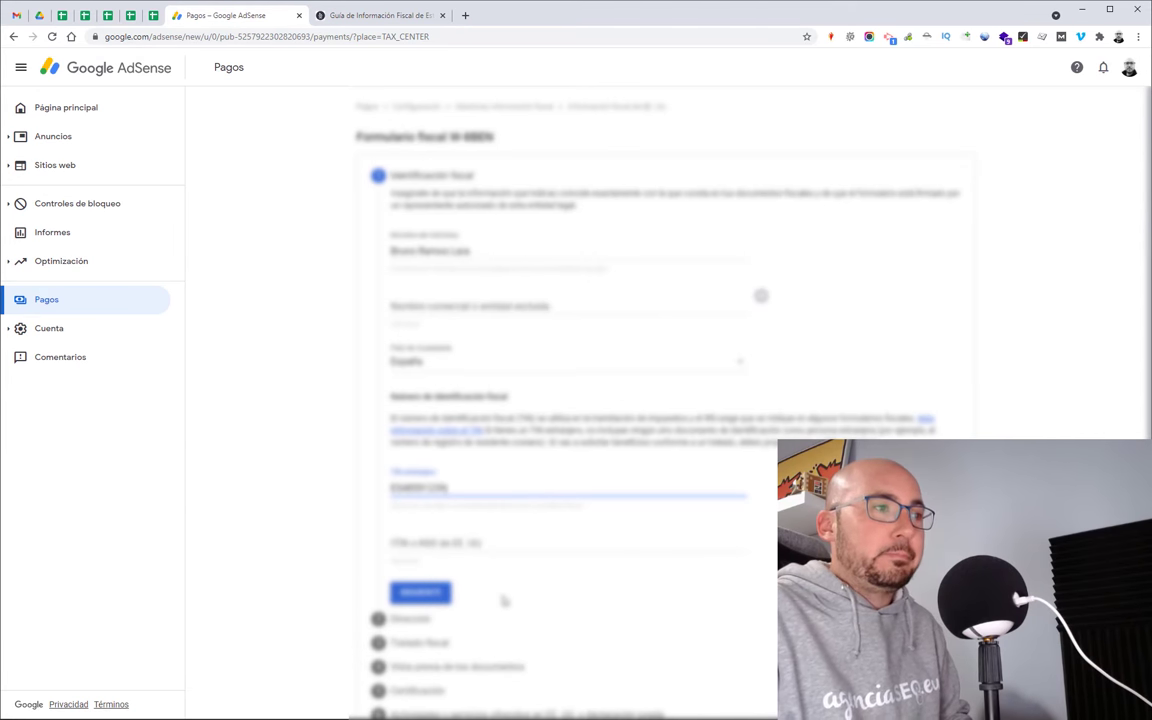
scroll(458, 544, down, 1)
Step: Fill the permanent street address from a saved suggestion and clear the second address line
click(436, 568)
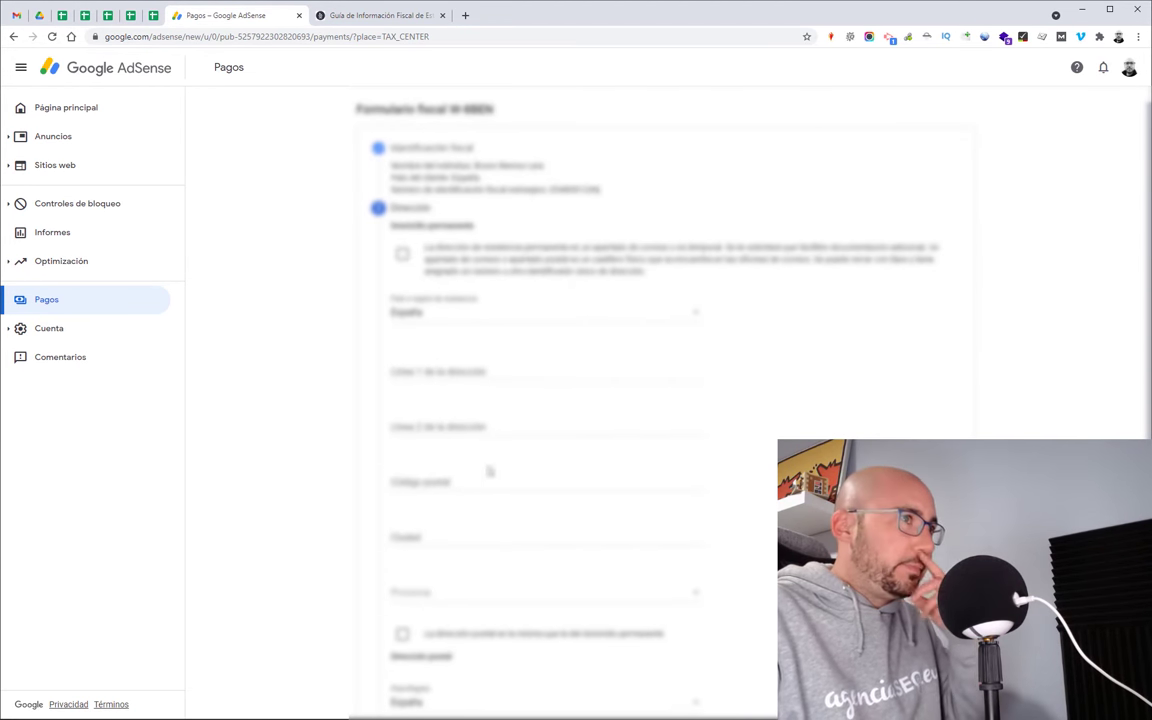
click(489, 369)
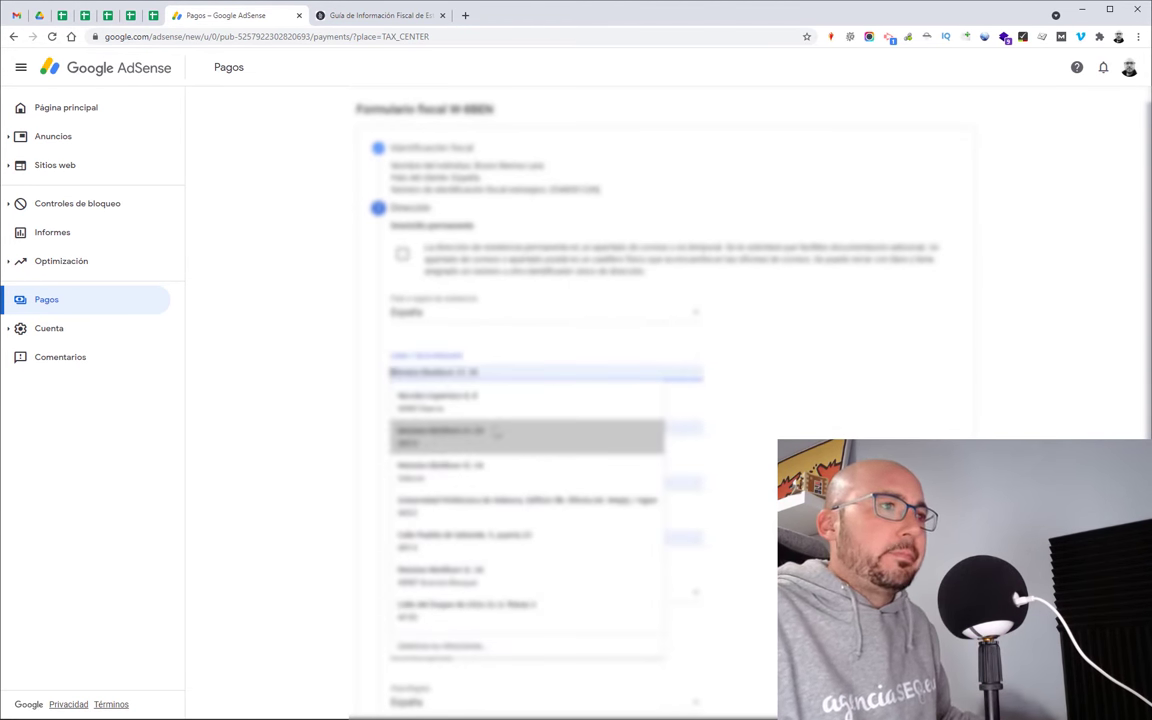
click(470, 436)
click(540, 430)
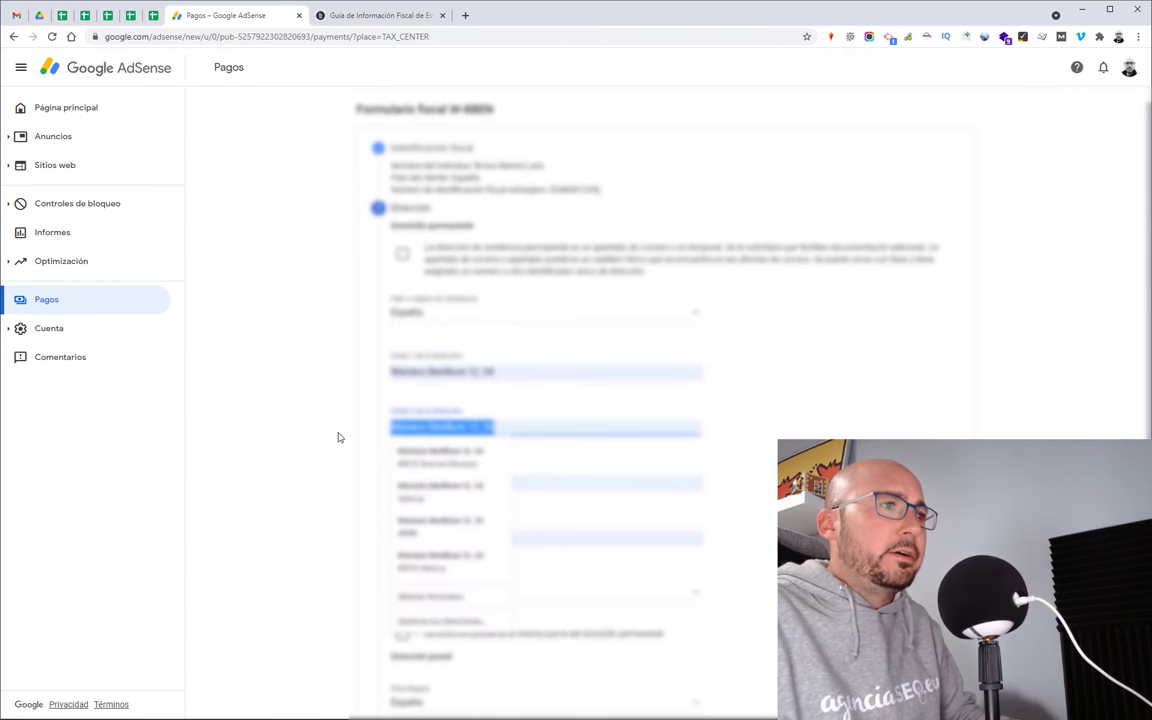
key(ctrl+a)
key(BackSpace)
Step: Set the province to Valencia, make the postal address the same as permanent, and continue
click(470, 594)
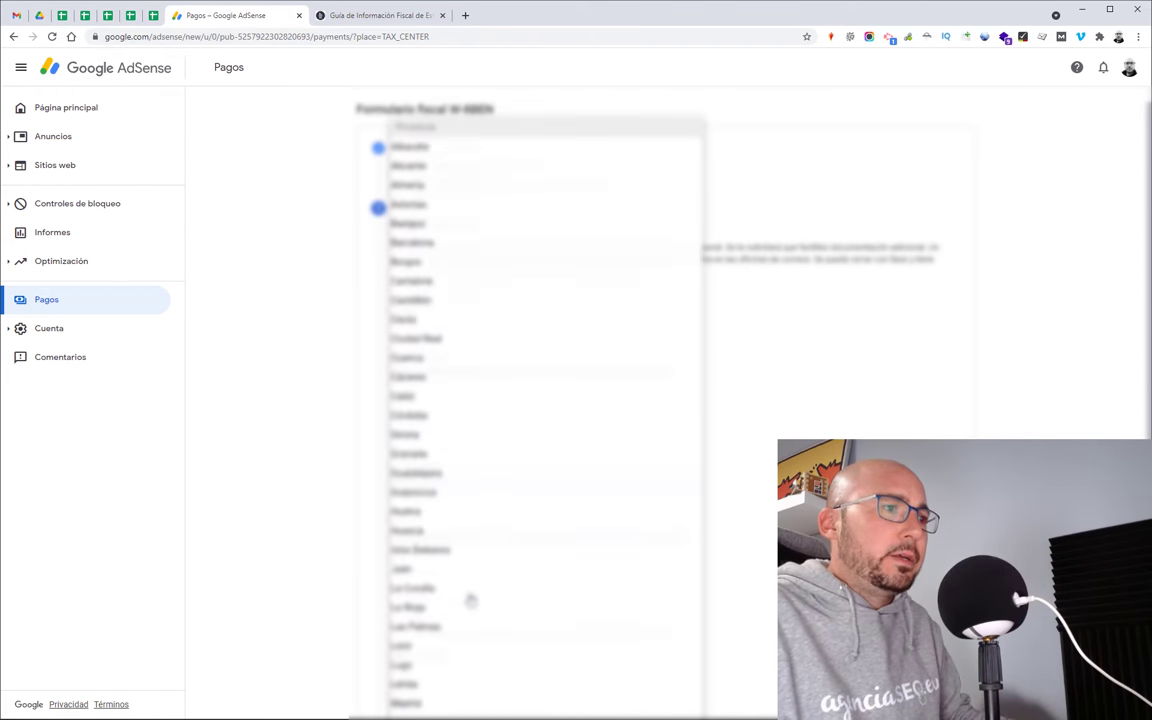
scroll(470, 567, down, 5)
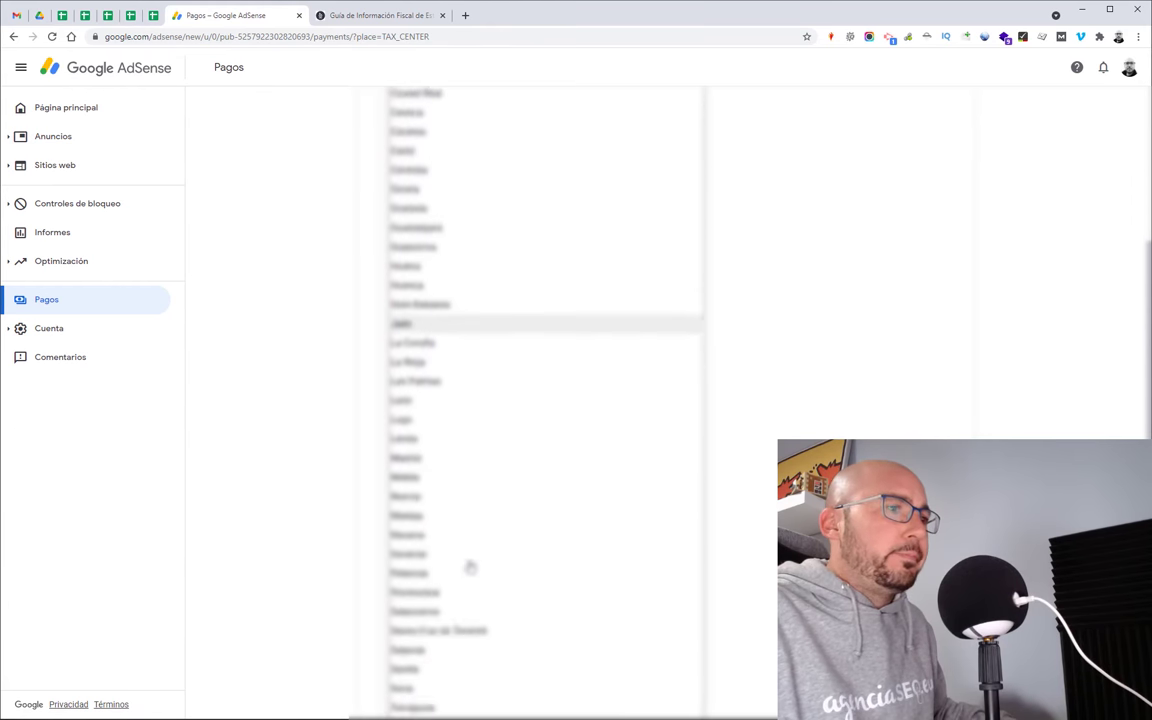
click(460, 573)
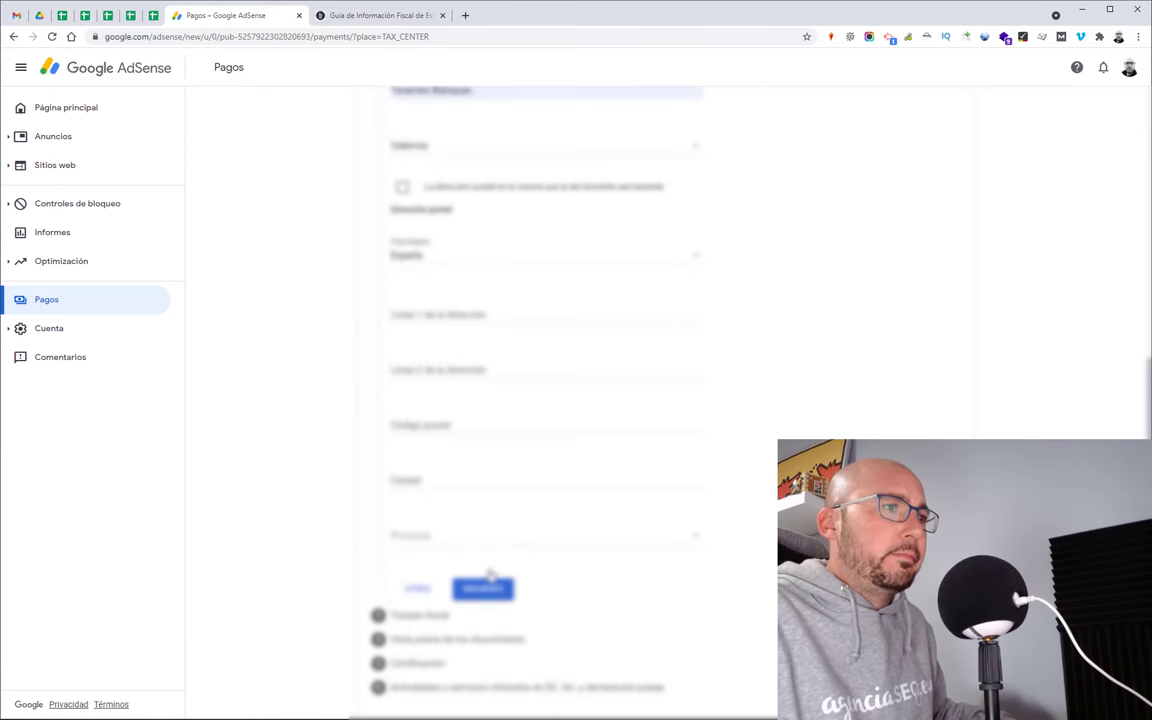
scroll(515, 375, down, 3)
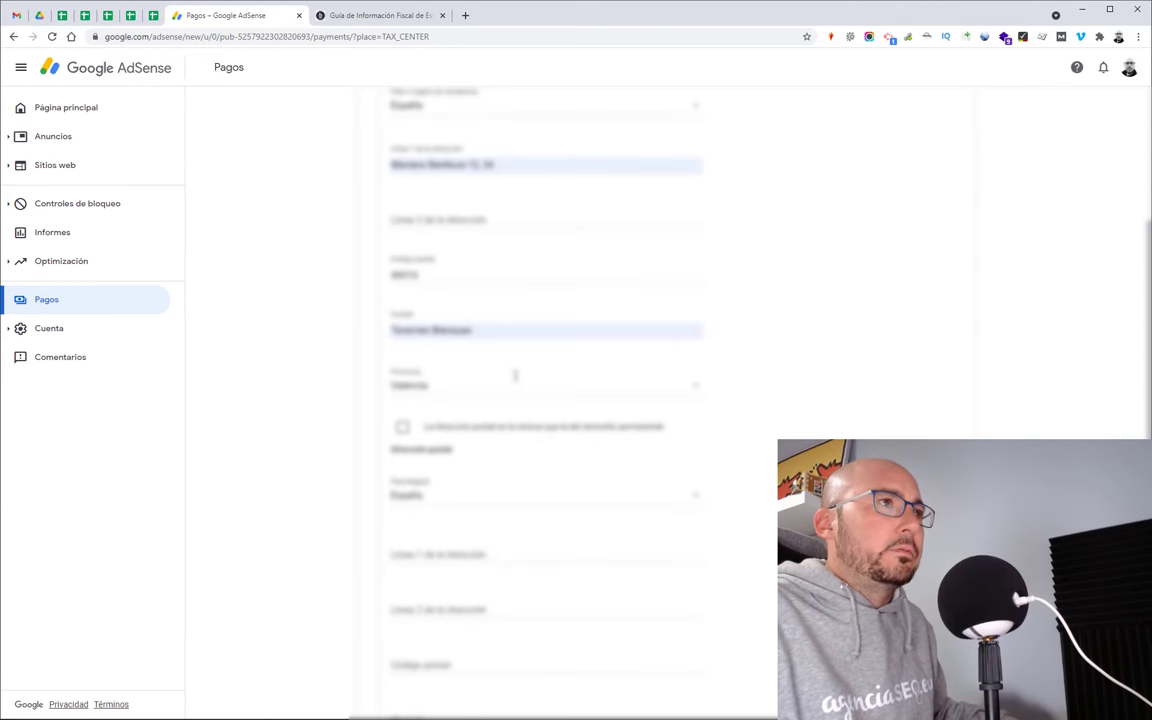
scroll(515, 375, up, 1)
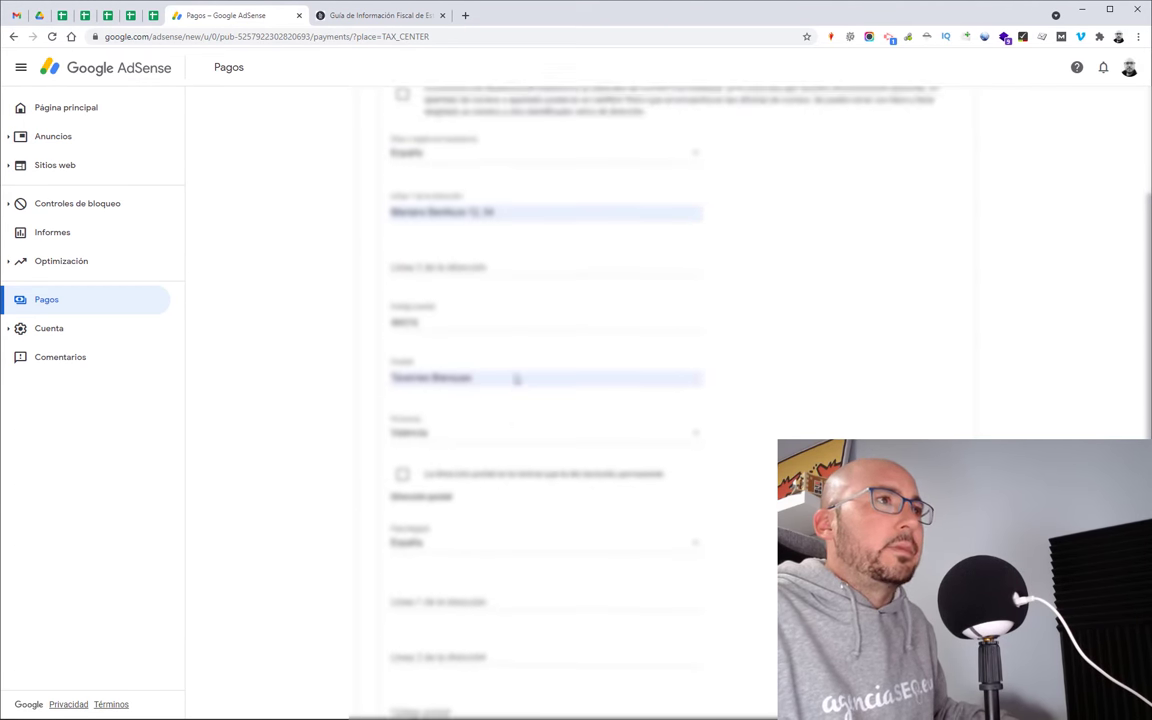
click(402, 490)
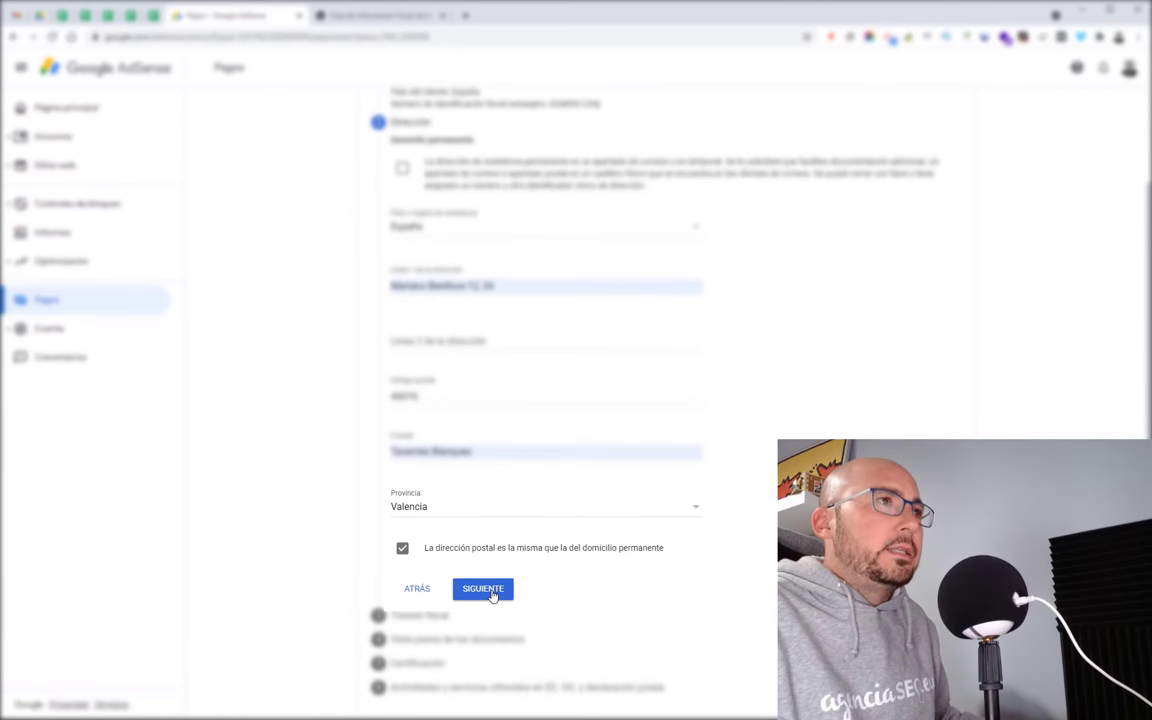
scroll(494, 585, up, 2)
scroll(499, 558, down, 2)
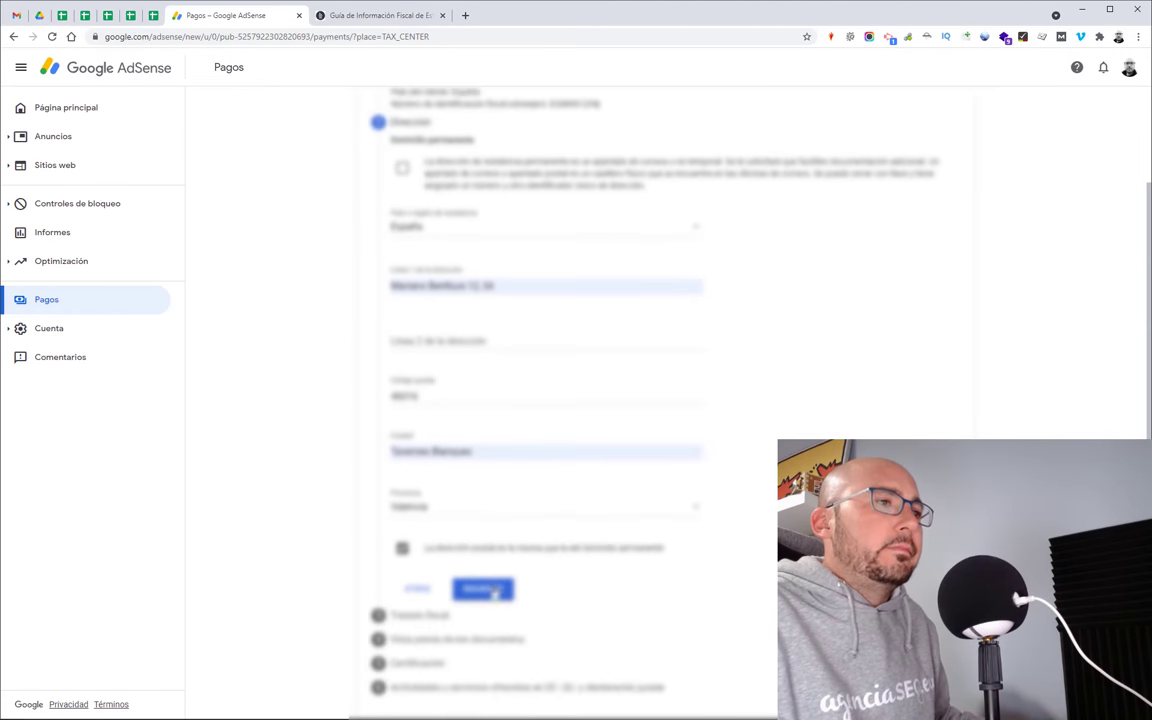
click(483, 589)
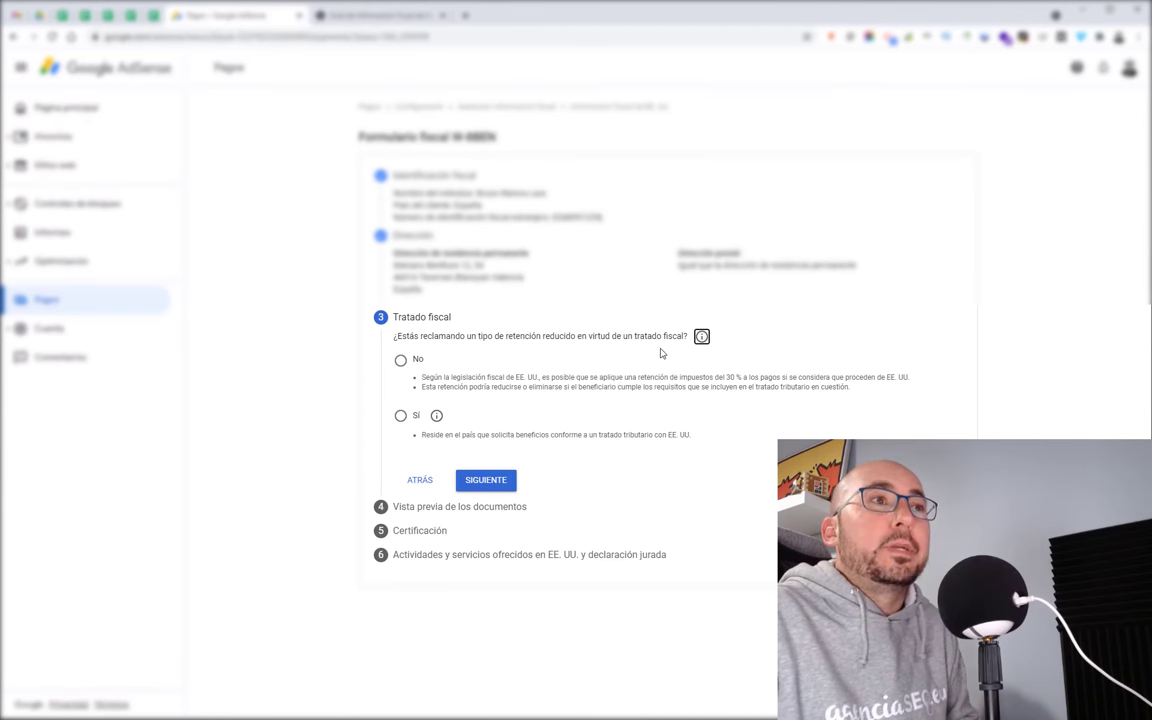
Step: Read the tax treaty explanation and the IRS Tax Treaties page, then close that page
click(701, 338)
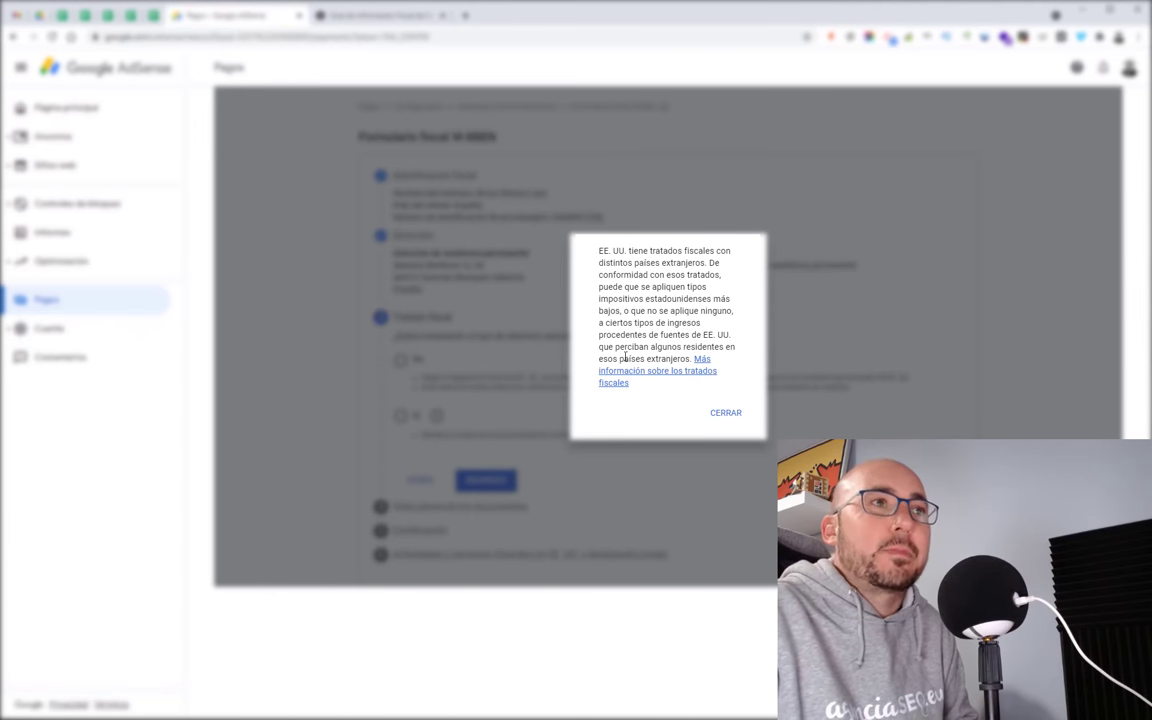
middle_click(656, 372)
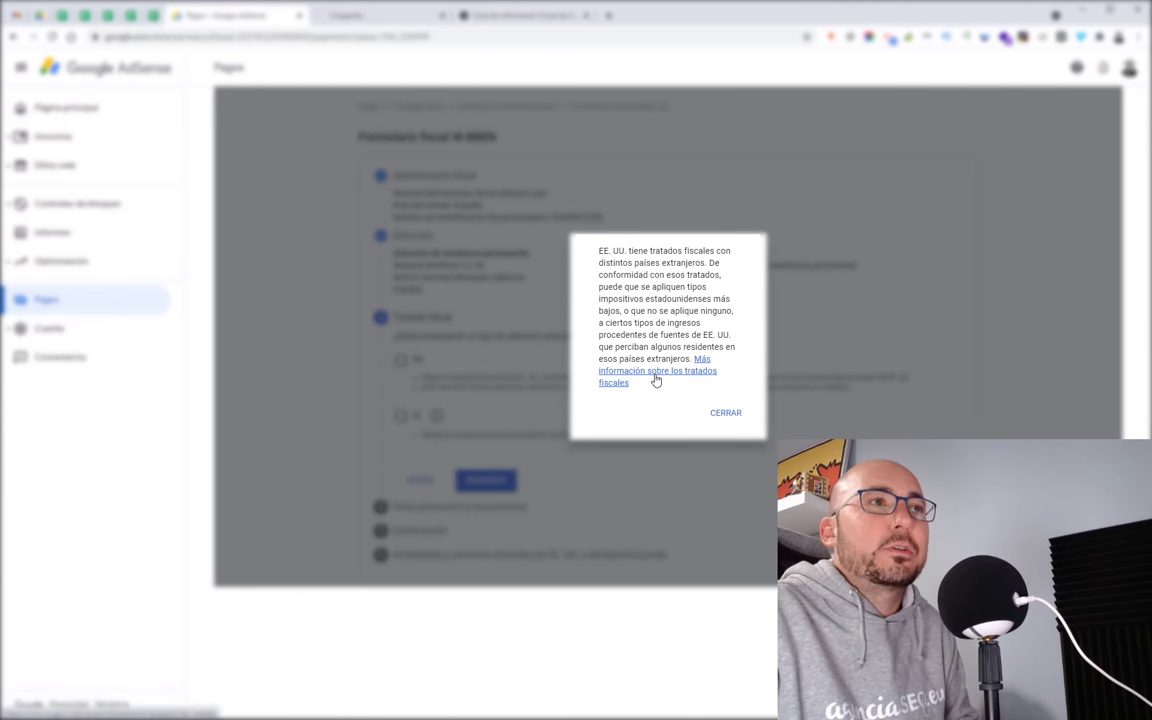
click(372, 16)
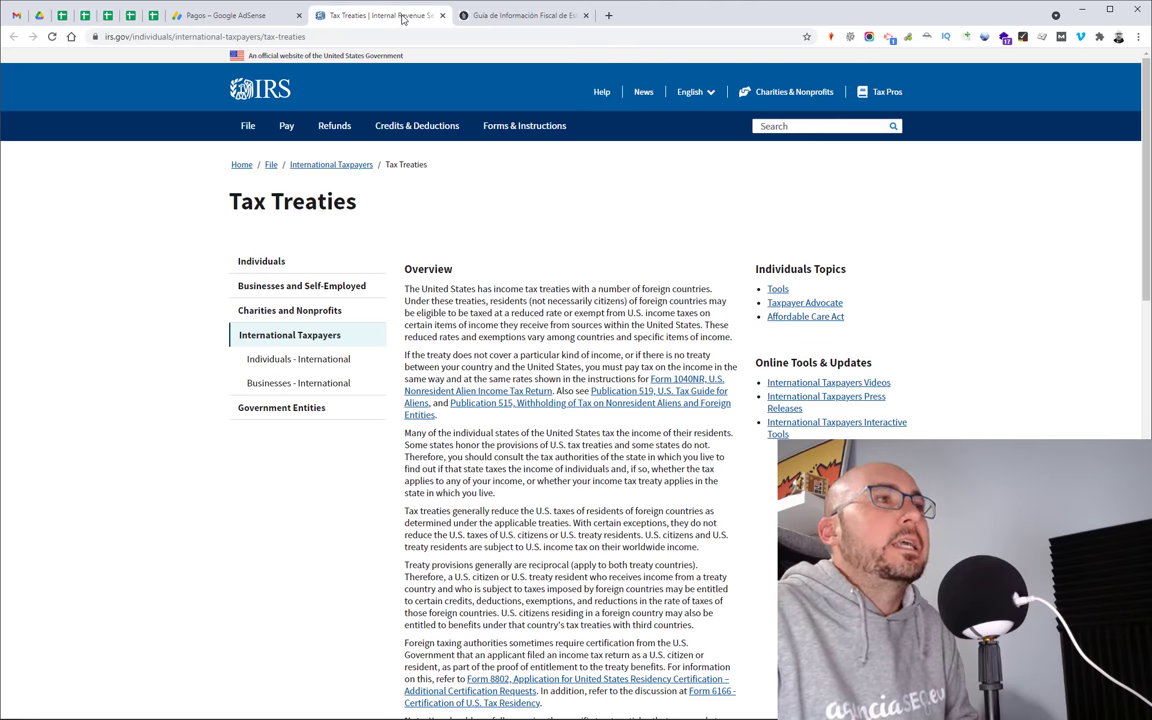
scroll(633, 370, down, 15)
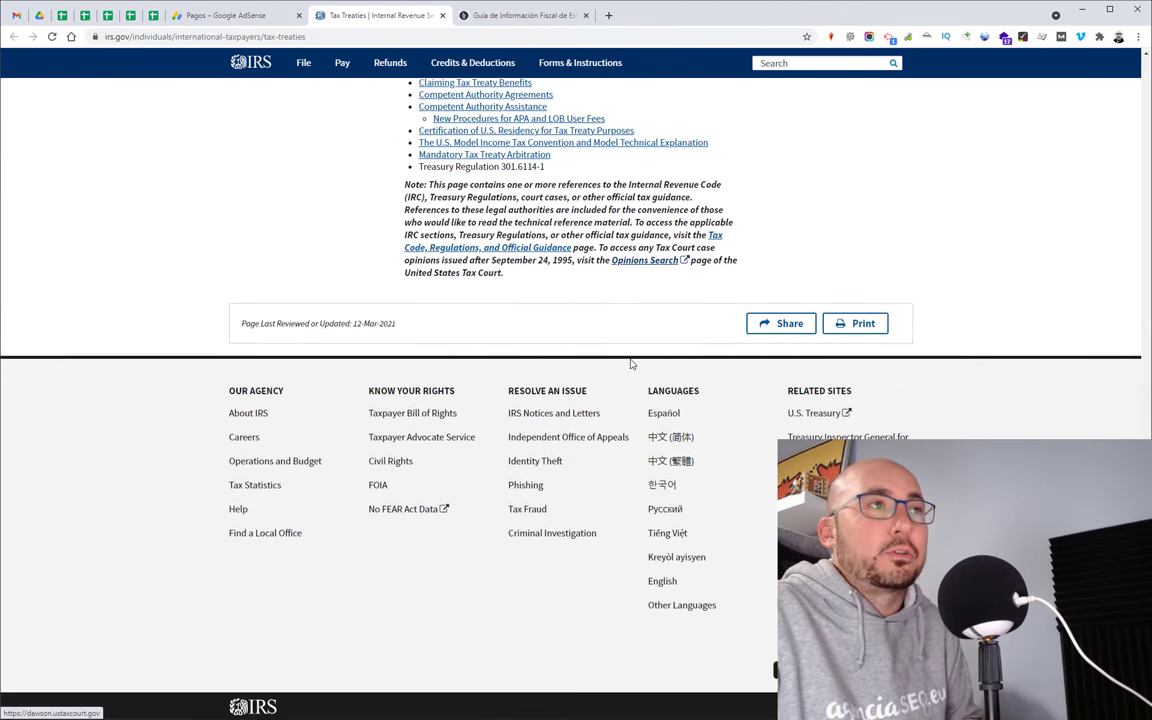
click(442, 15)
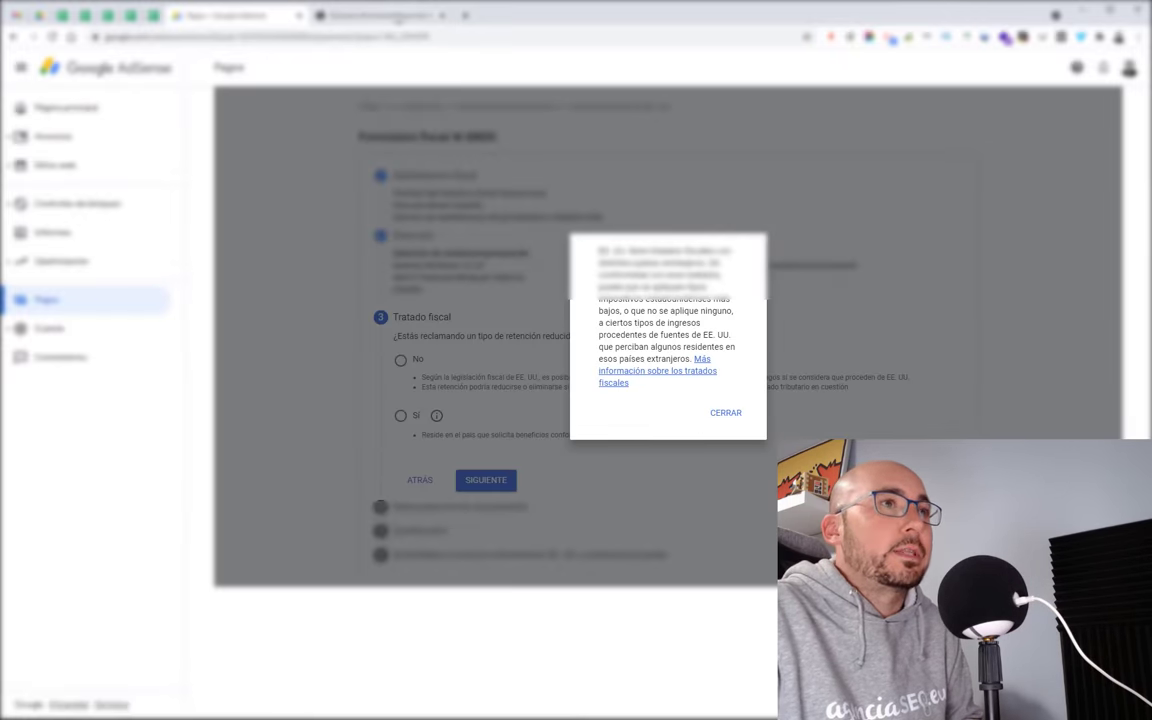
Step: Dismiss the treaty note, answer Sí to reduced withholding, and select España as treaty country
click(720, 411)
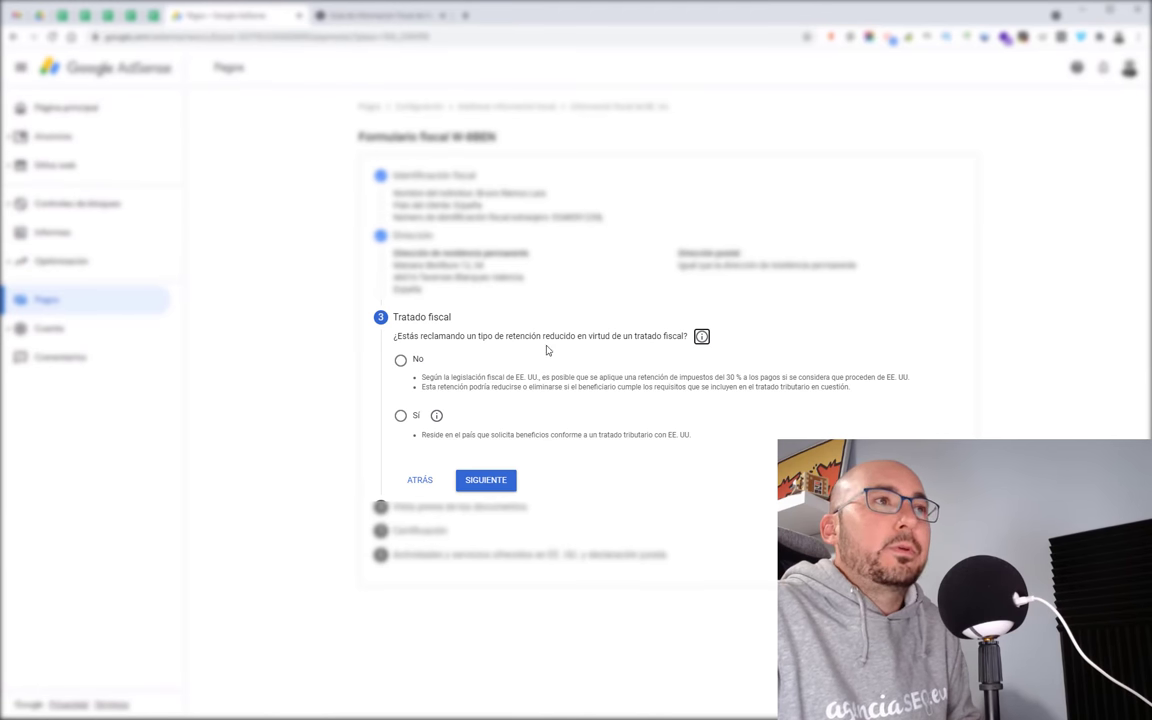
click(401, 418)
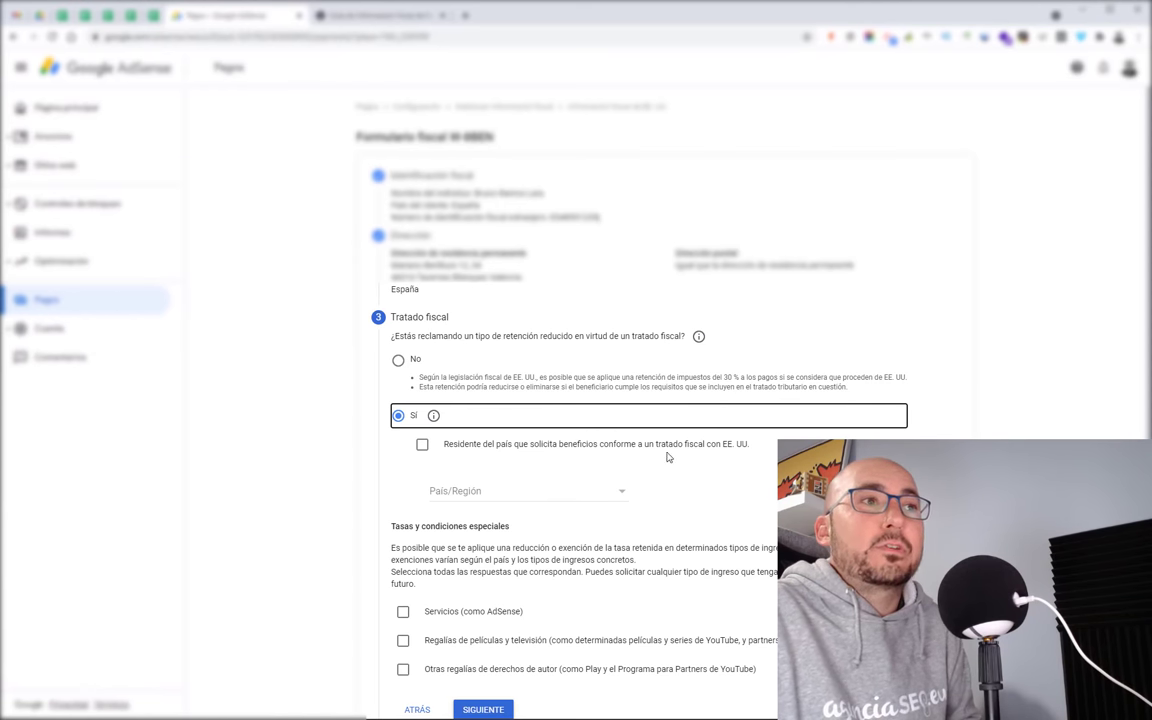
click(578, 499)
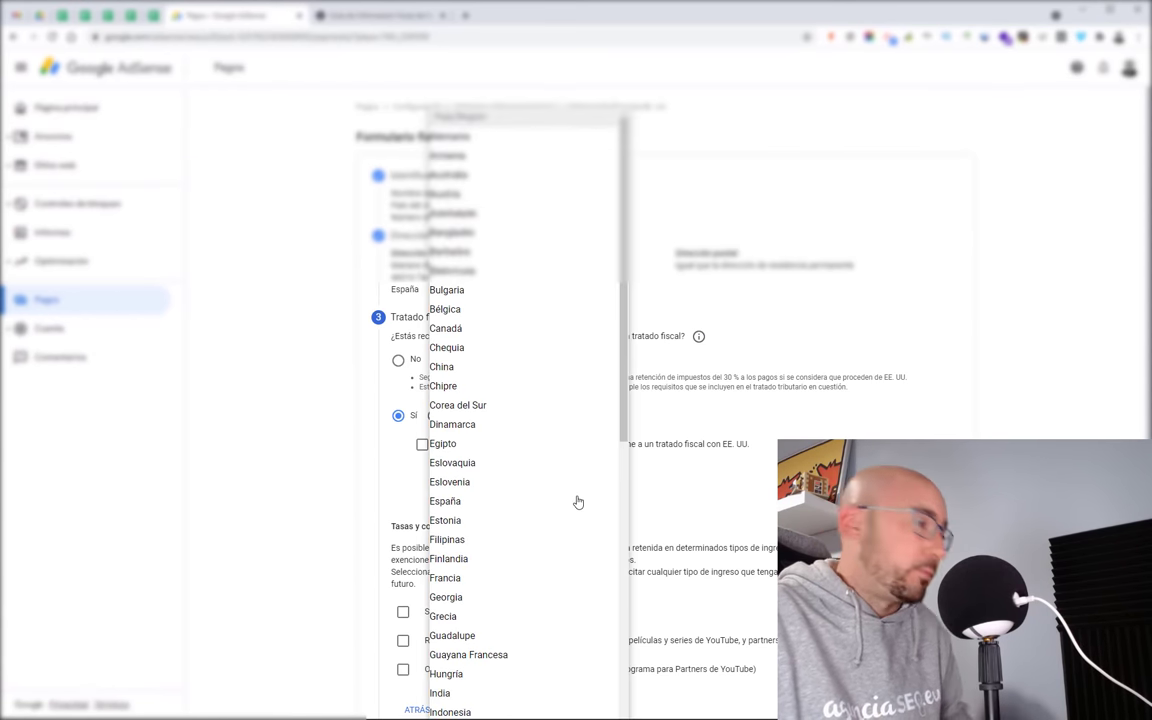
click(458, 505)
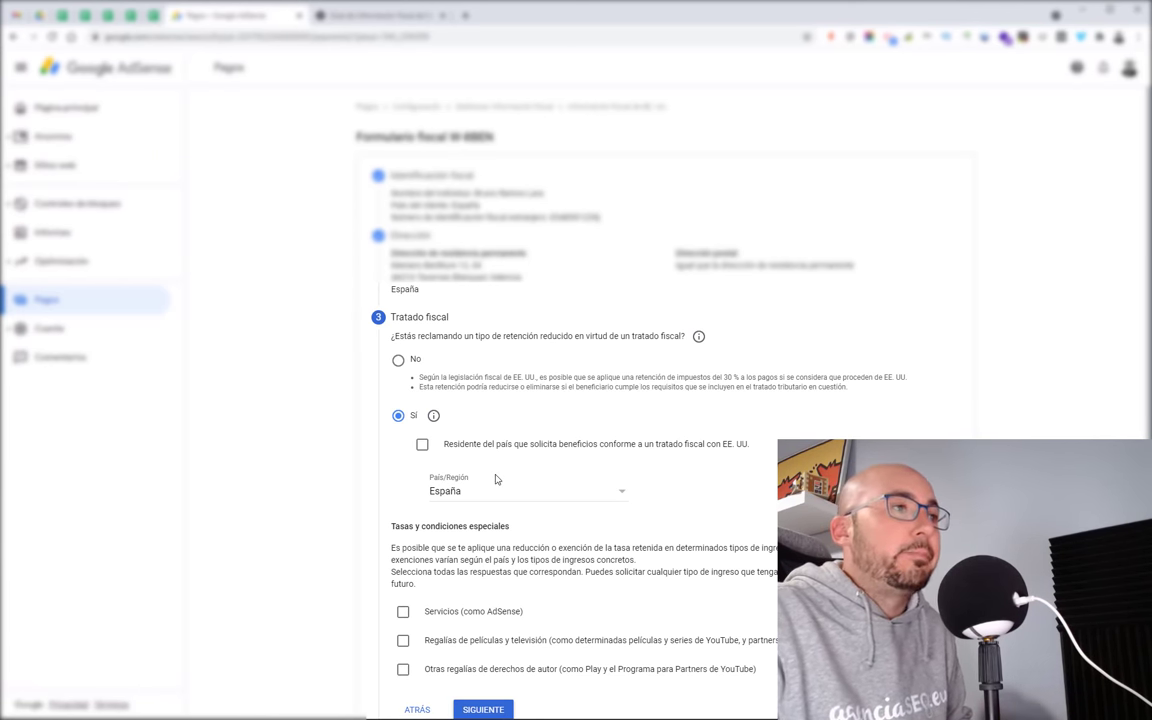
scroll(490, 470, down, 2)
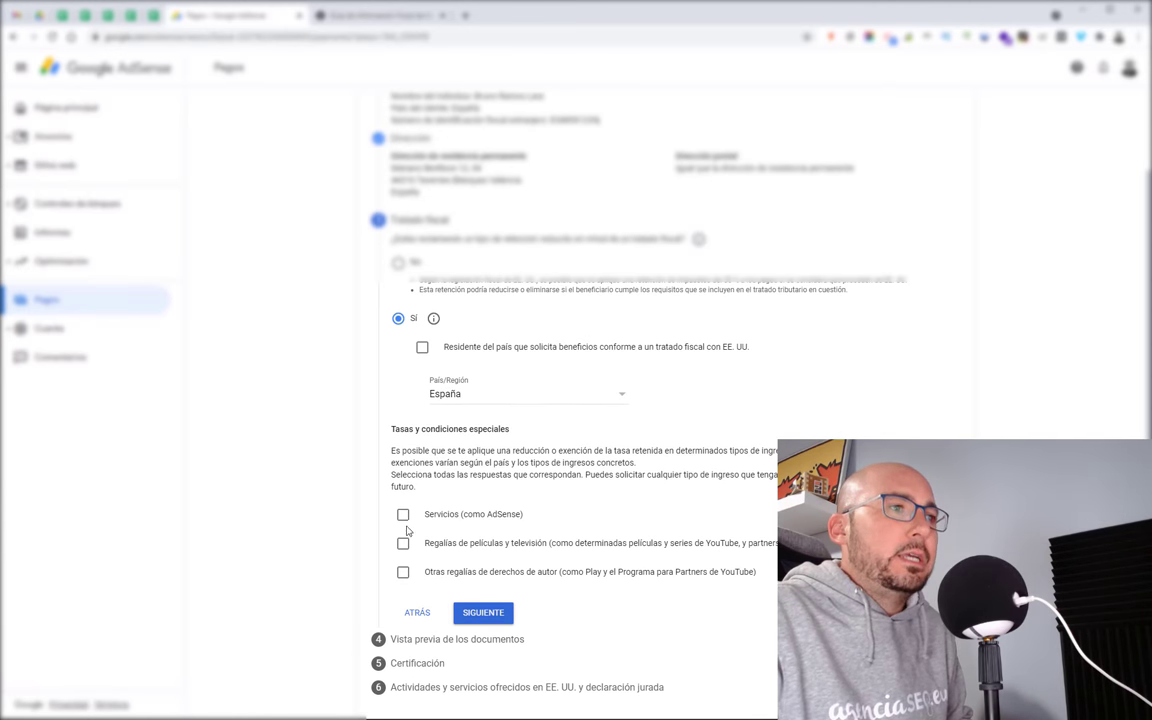
Step: Claim 0 % withholding on Servicios under Artículo 7, párrafo 1, confirming the reason
click(403, 515)
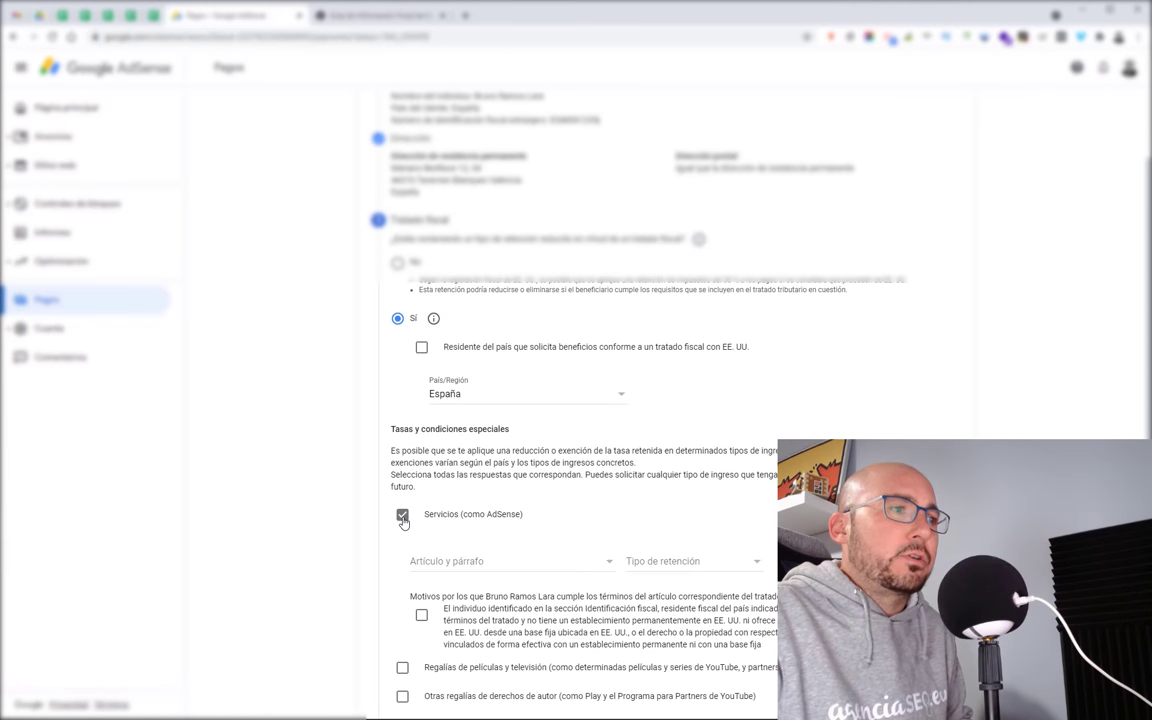
click(505, 569)
click(470, 581)
click(680, 561)
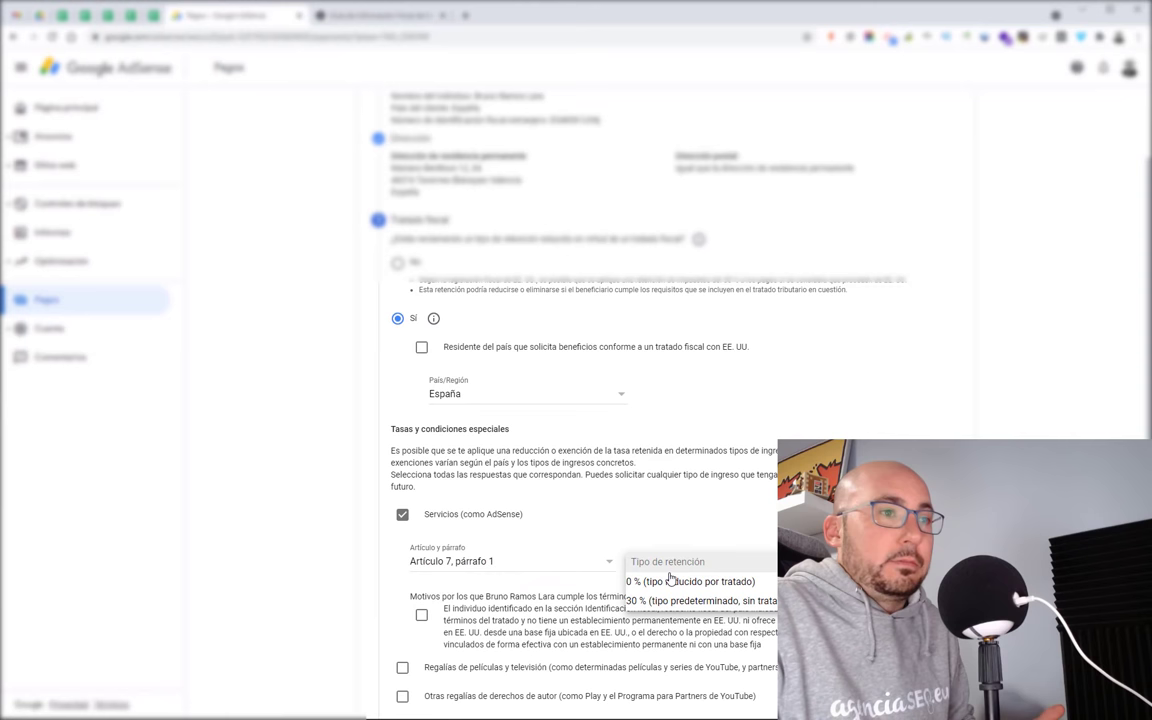
click(678, 580)
click(421, 614)
scroll(421, 614, down, 2)
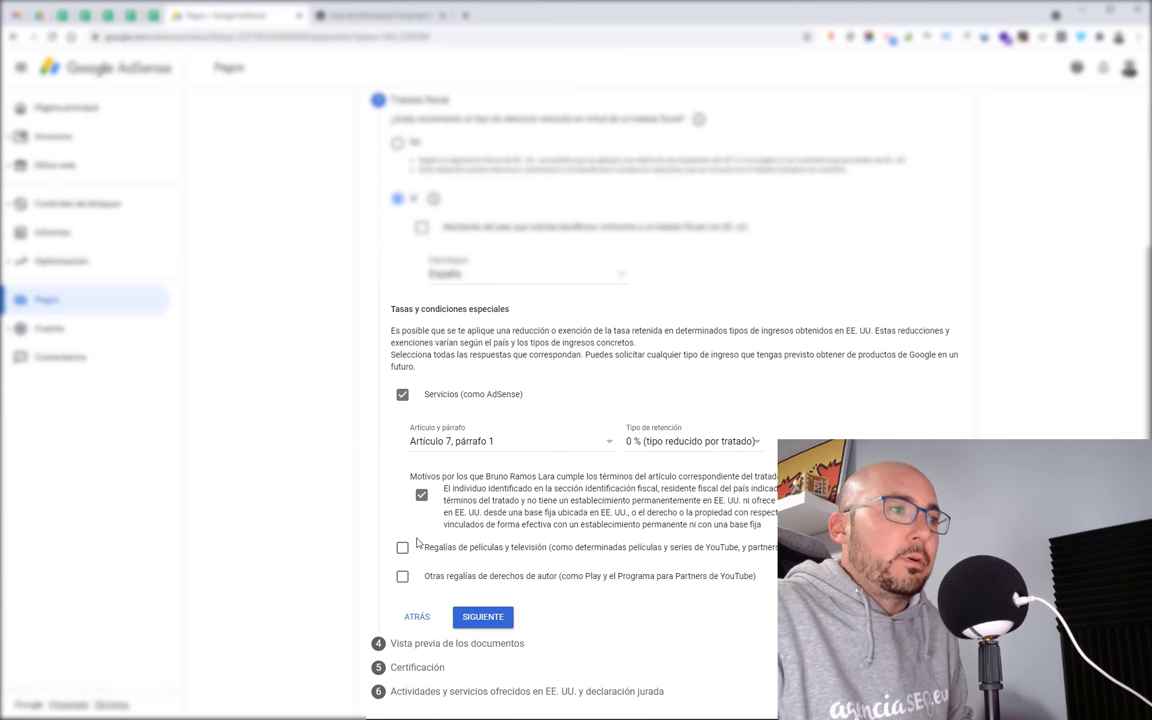
Step: Claim 0 % withholding on film and TV royalties under Artículo 12, párrafo 2, confirming the reason
click(402, 547)
click(470, 598)
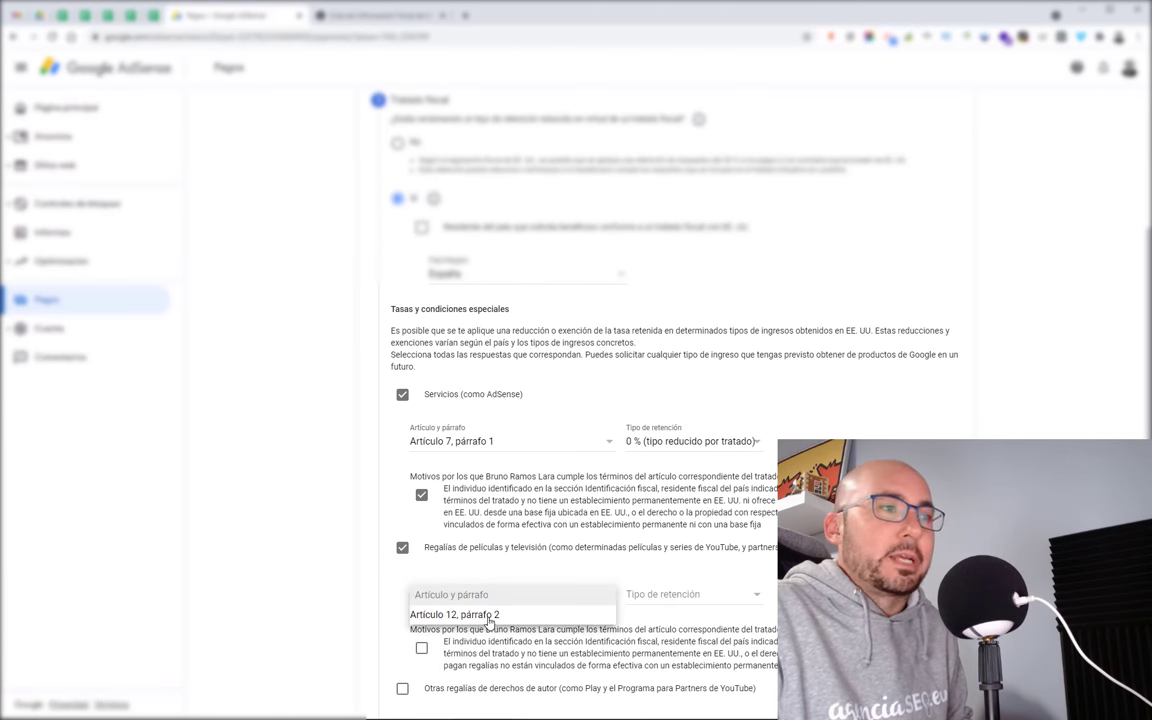
click(489, 619)
click(662, 594)
click(680, 613)
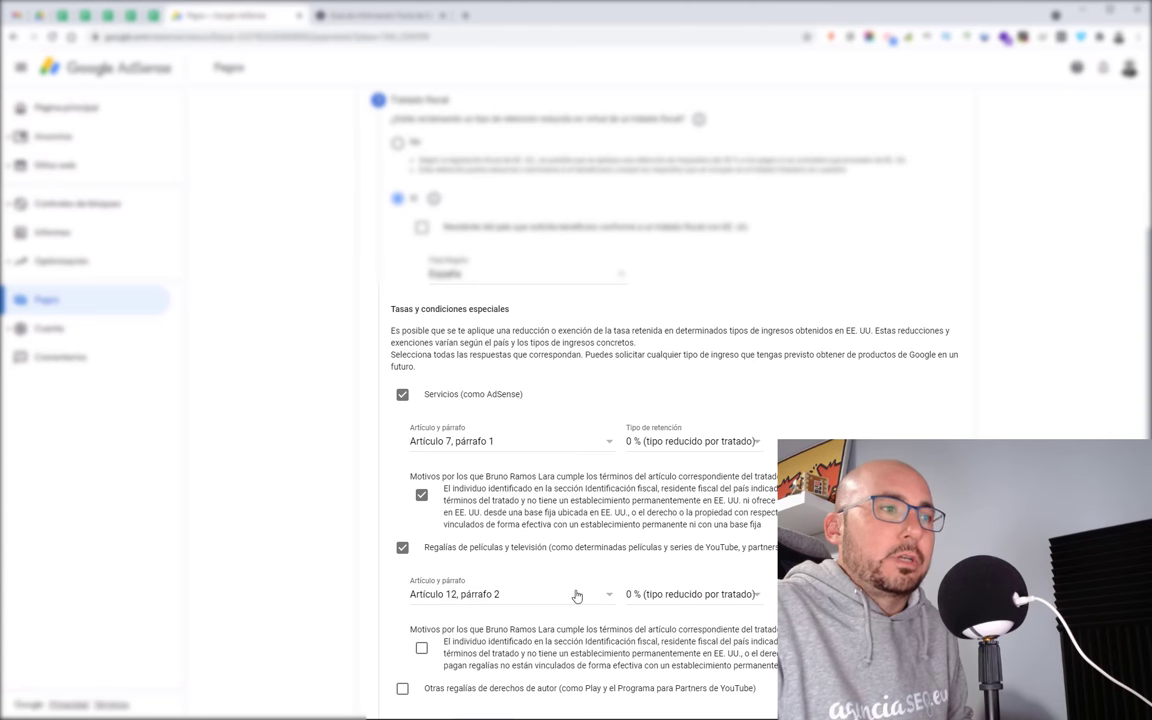
scroll(450, 594, down, 2)
click(421, 531)
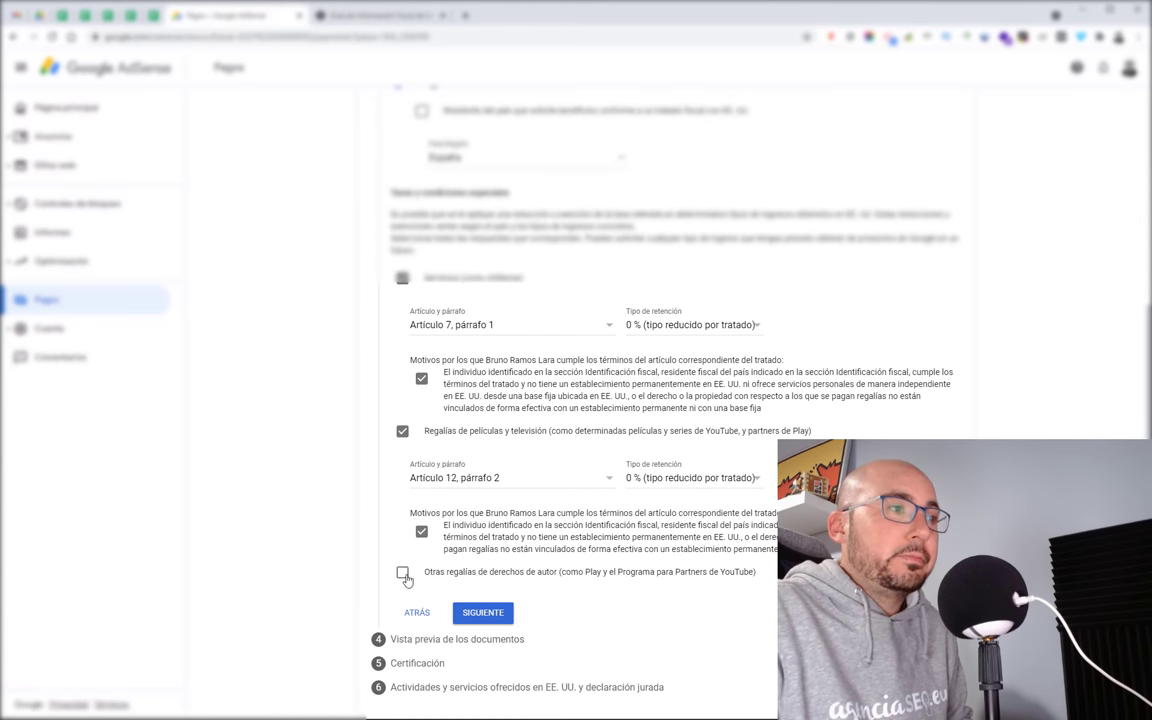
Step: Claim 0 % withholding on other copyright royalties under Artículo 12, párrafo 2, confirming the reason
click(402, 574)
click(500, 619)
click(500, 634)
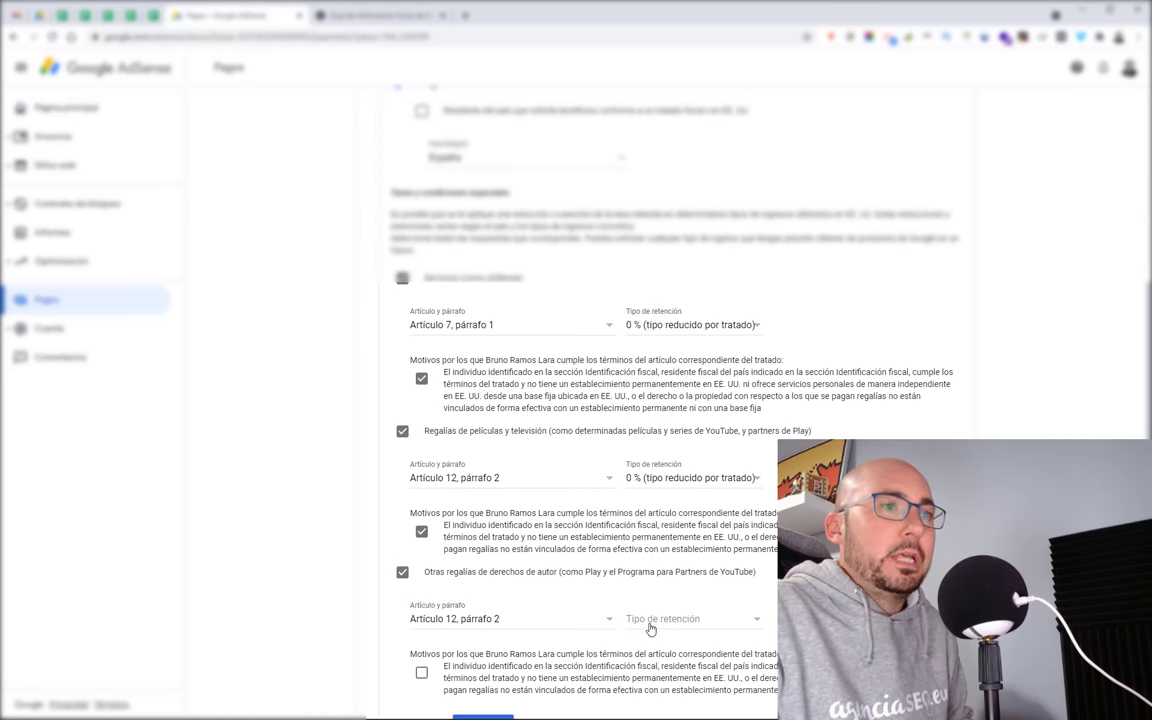
click(650, 619)
click(650, 634)
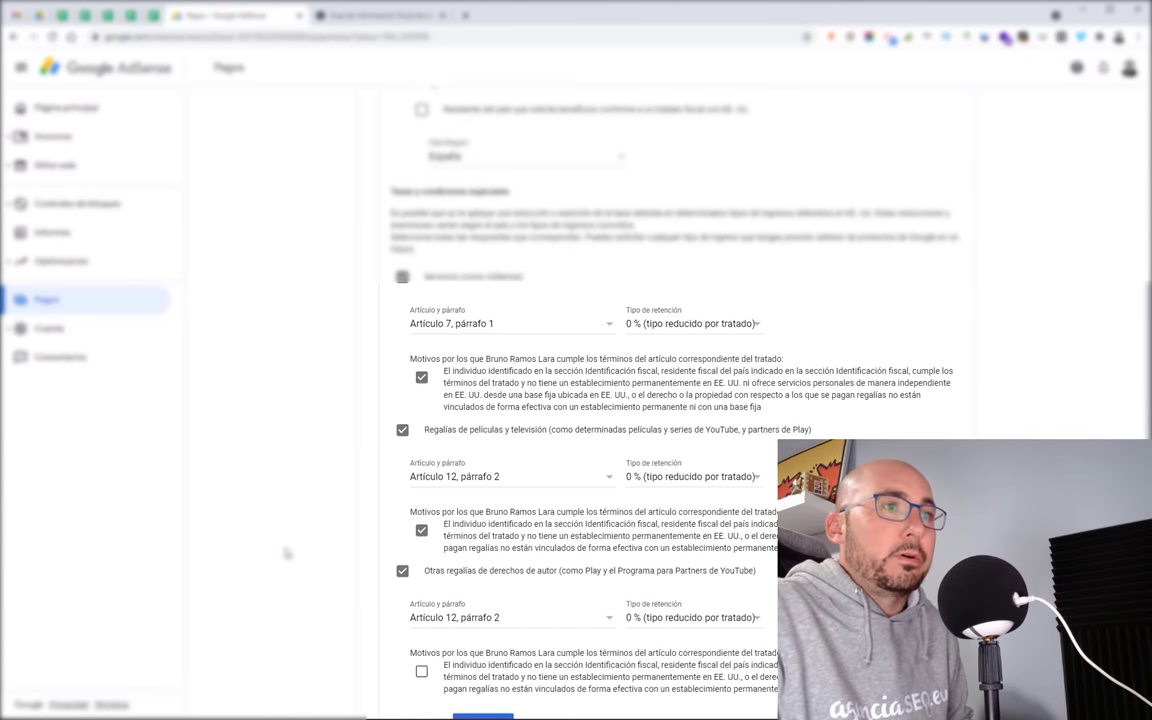
scroll(286, 553, down, 2)
click(421, 560)
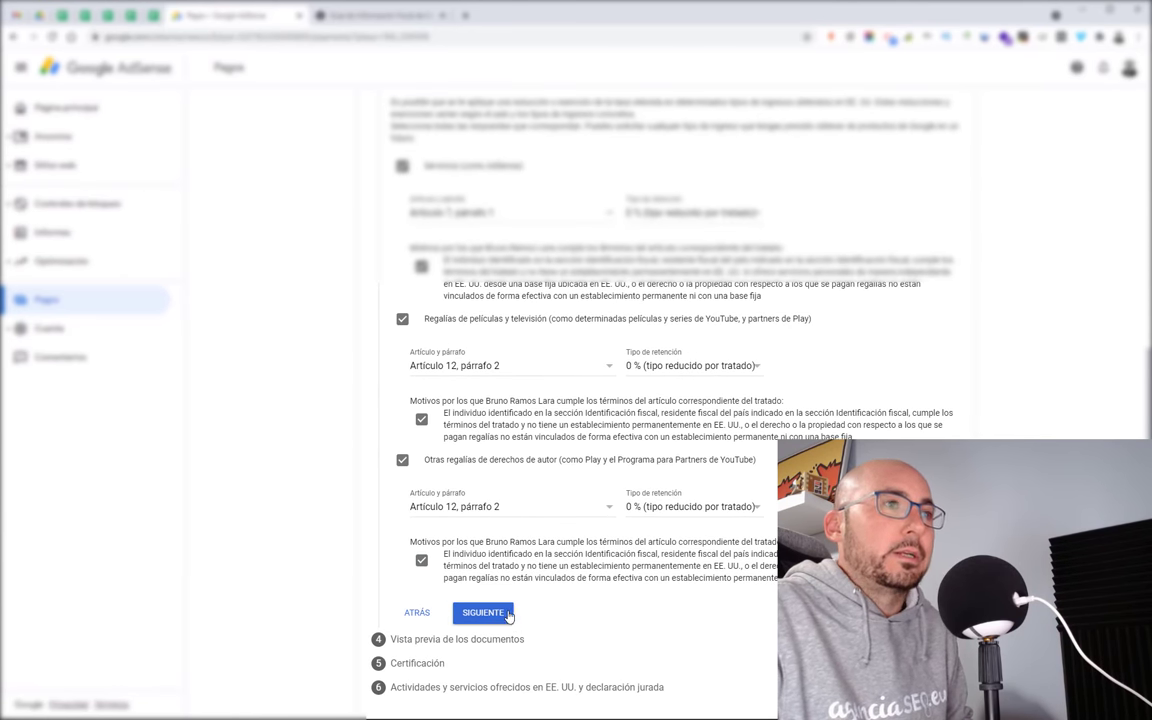
Step: Tick the treaty-country residency certification and submit the treaty step
scroll(600, 590, up, 1)
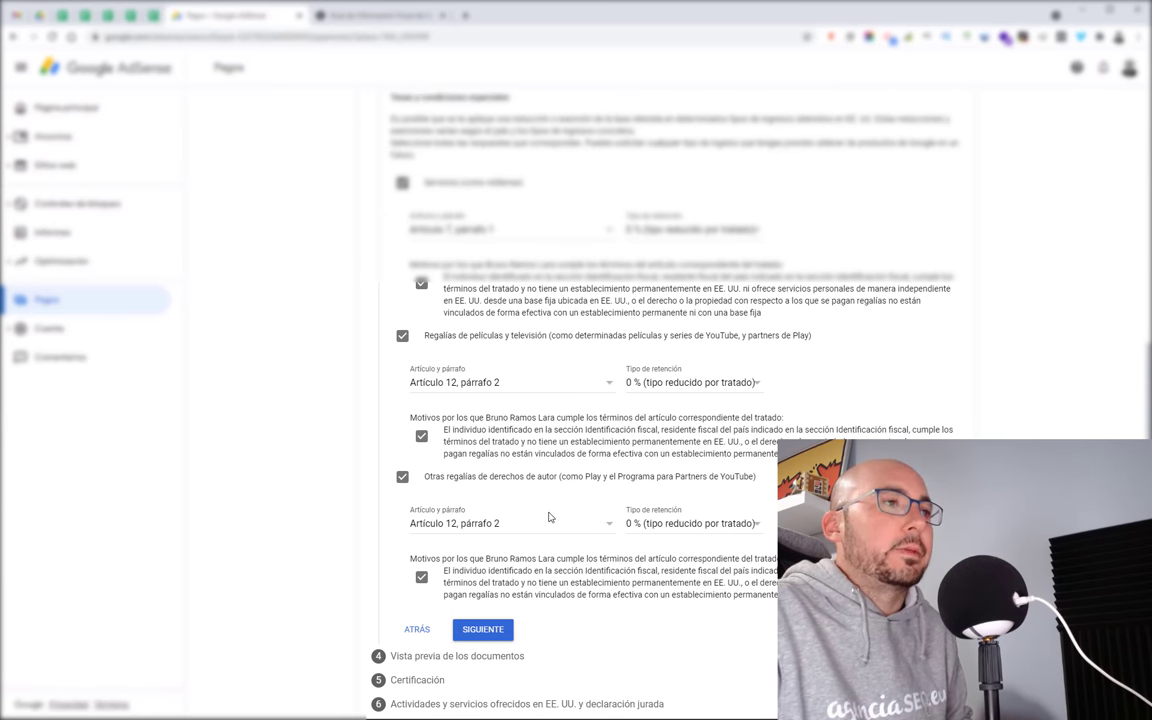
scroll(548, 517, up, 3)
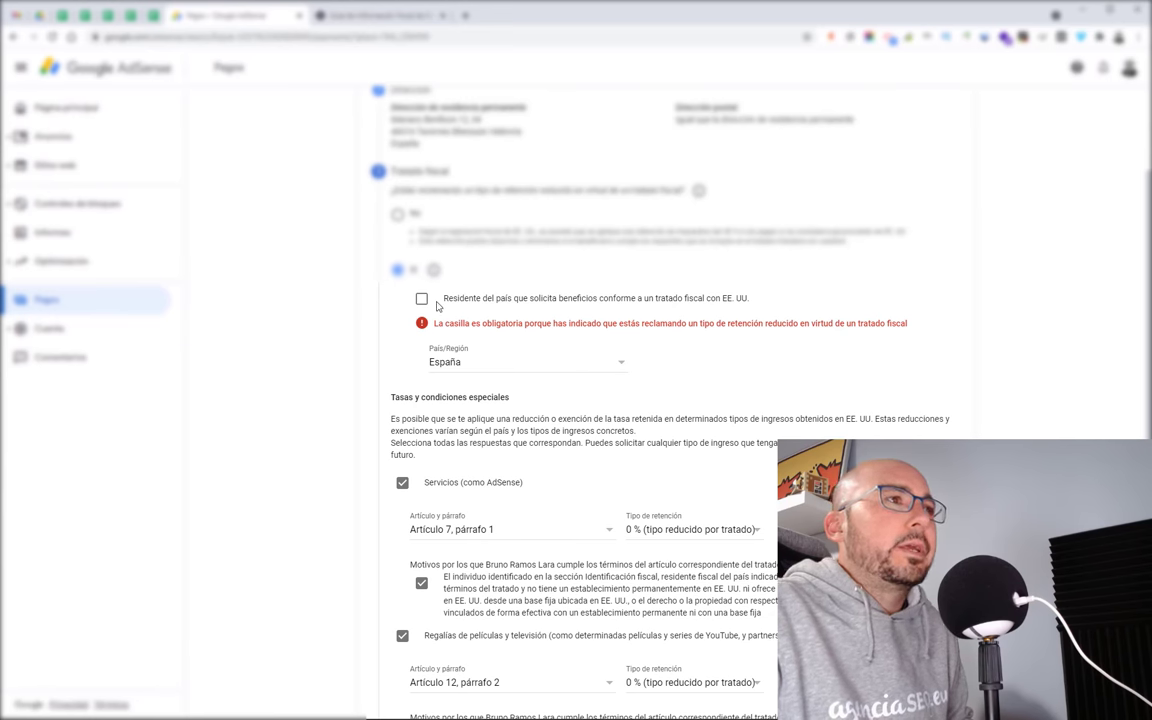
click(421, 298)
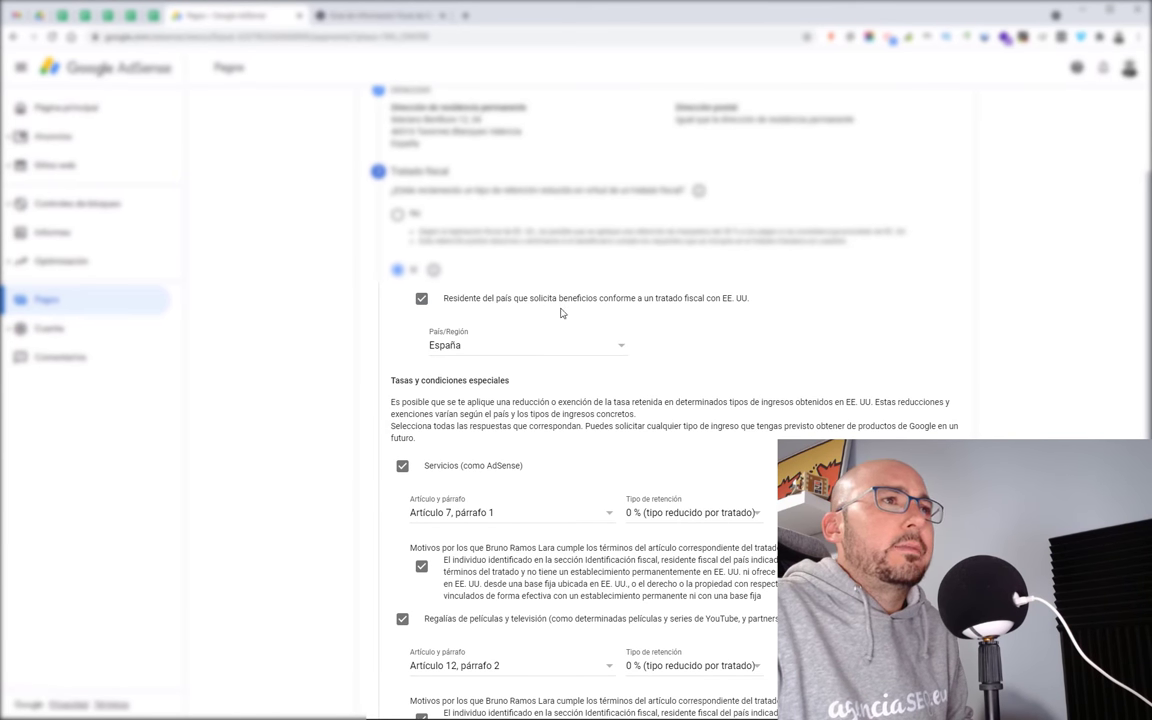
scroll(586, 325, up, 1)
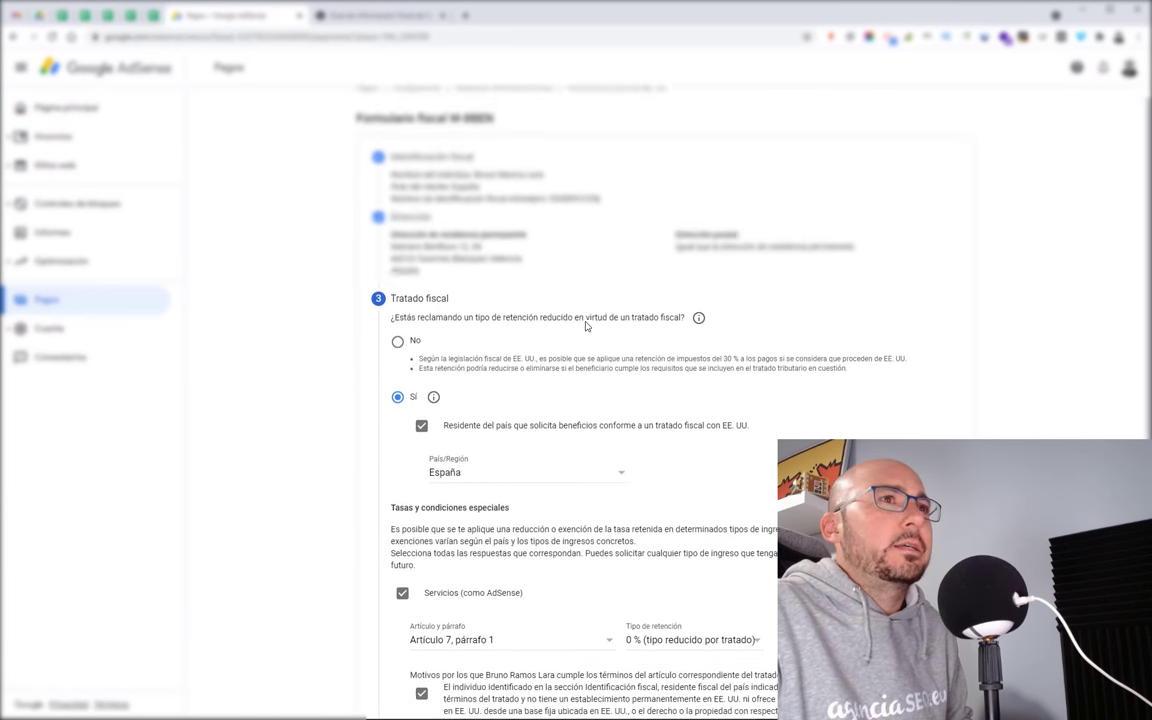
scroll(586, 326, down, 2)
scroll(586, 325, down, 2)
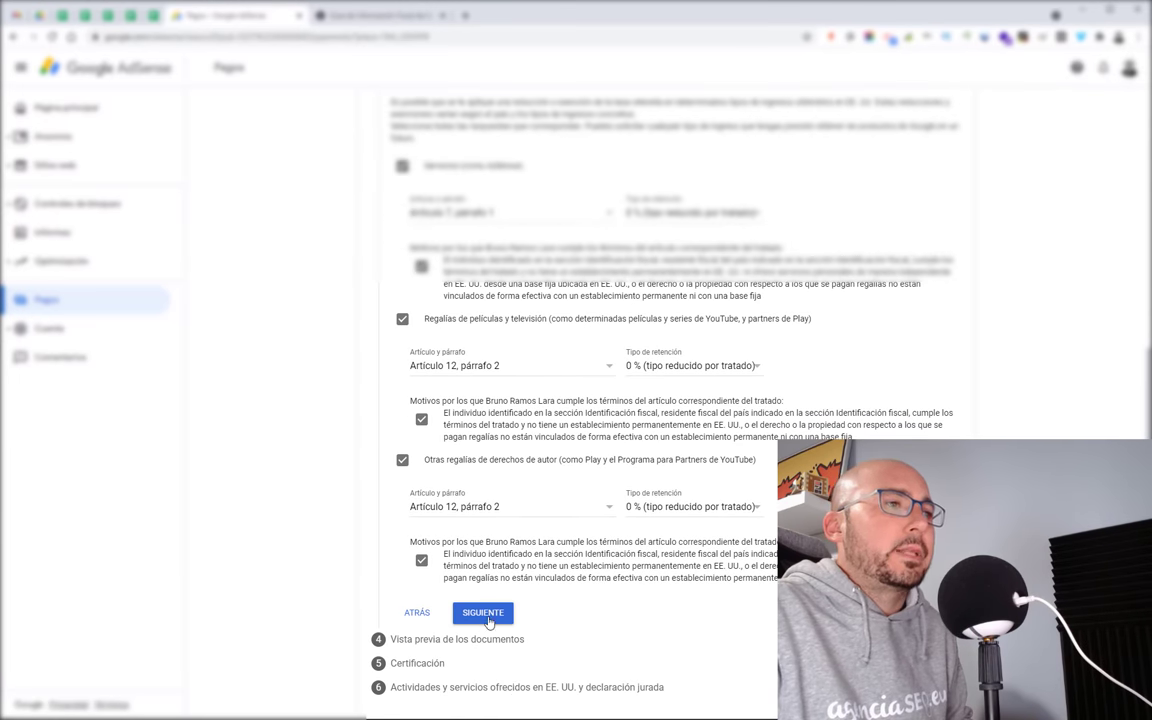
click(487, 620)
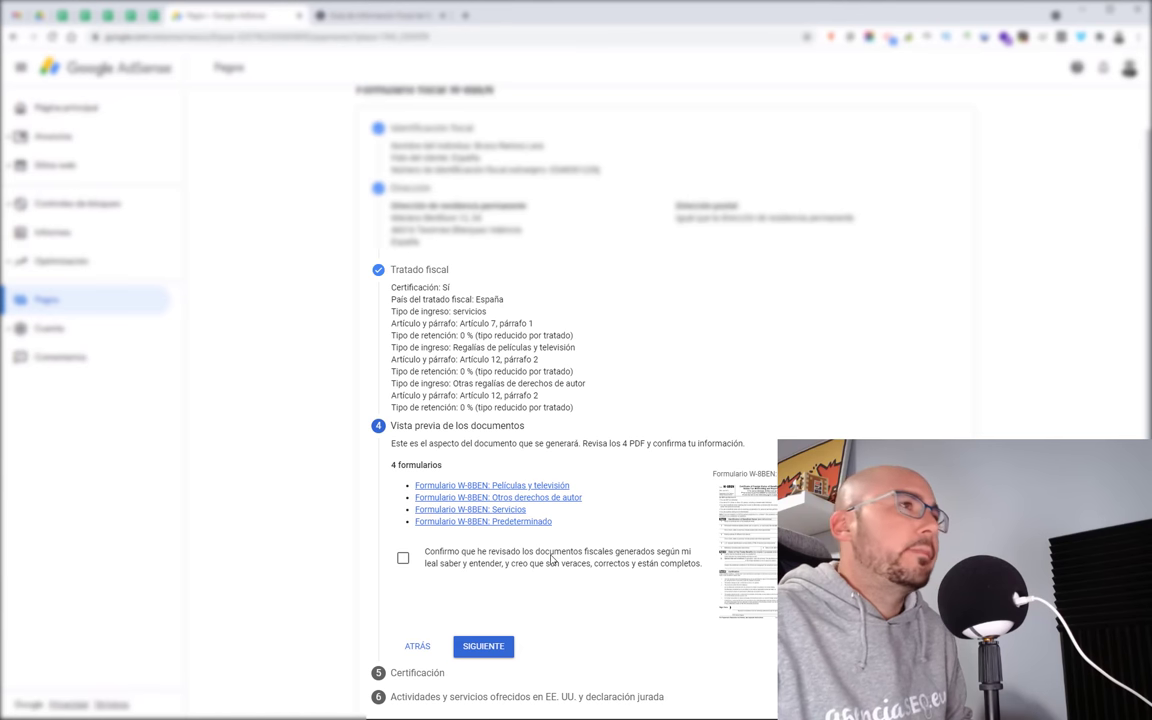
Step: Confirm the four generated W-8BEN PDFs have been reviewed and are accurate
scroll(490, 520, down, 1)
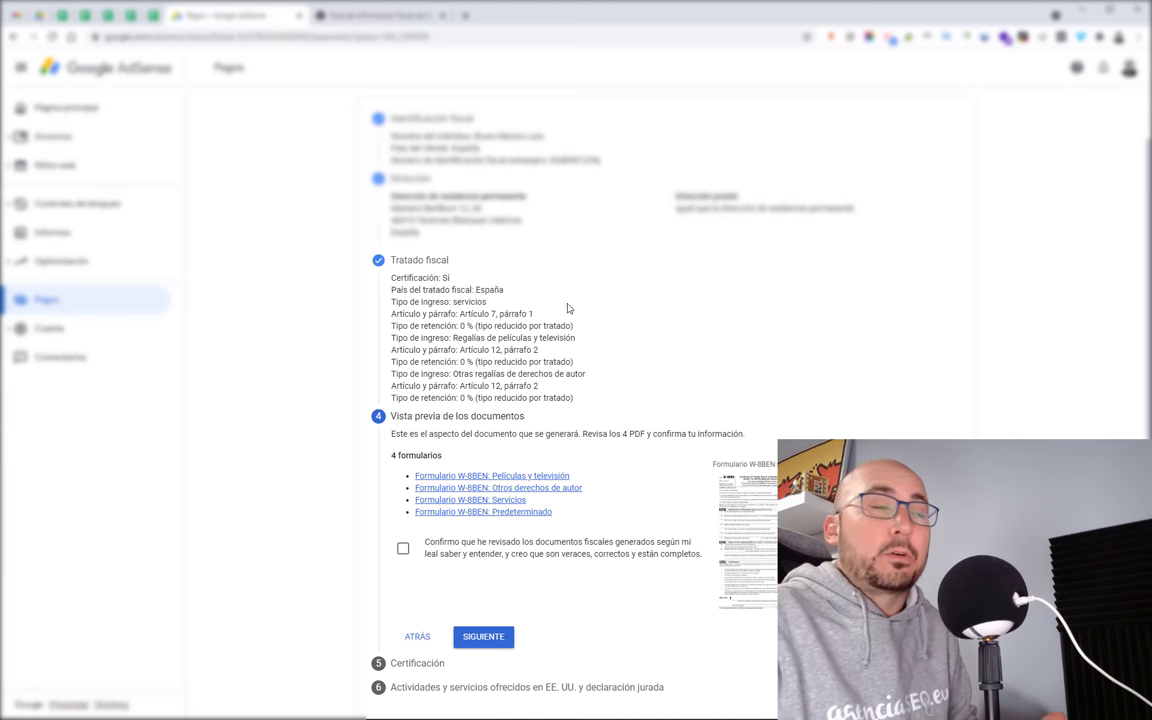
click(402, 550)
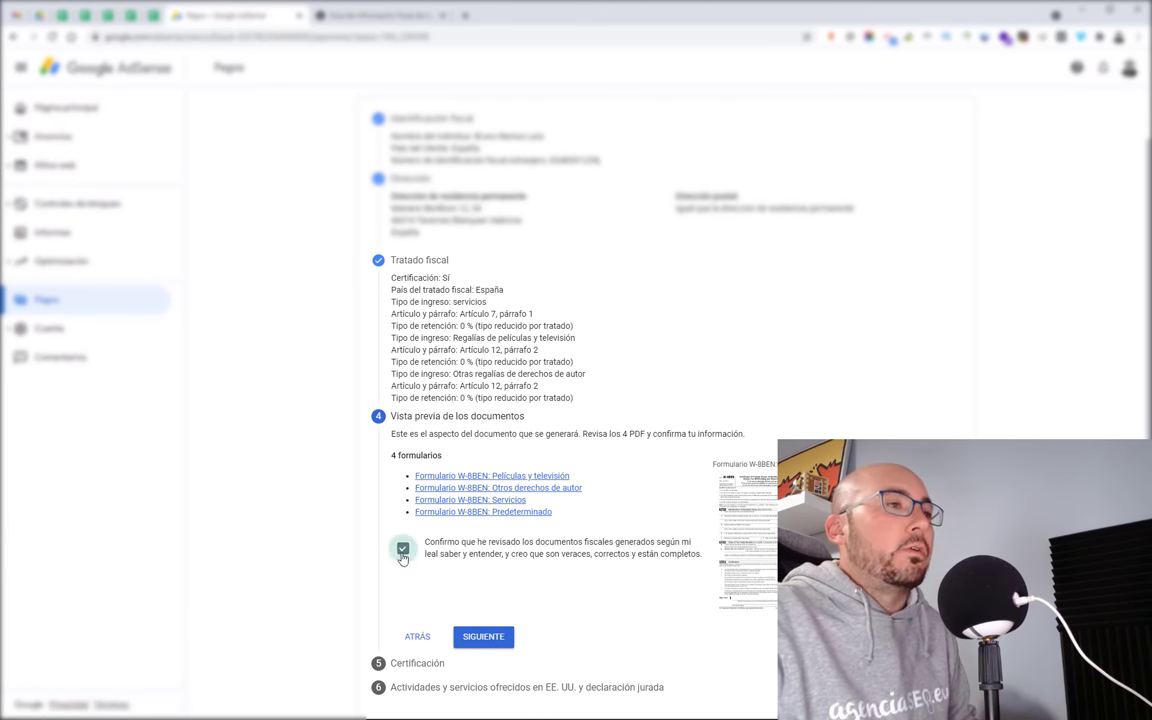
Step: Sign the Certificación step with the account holder's full name, choosing 'Sí, soy la persona…'
click(498, 638)
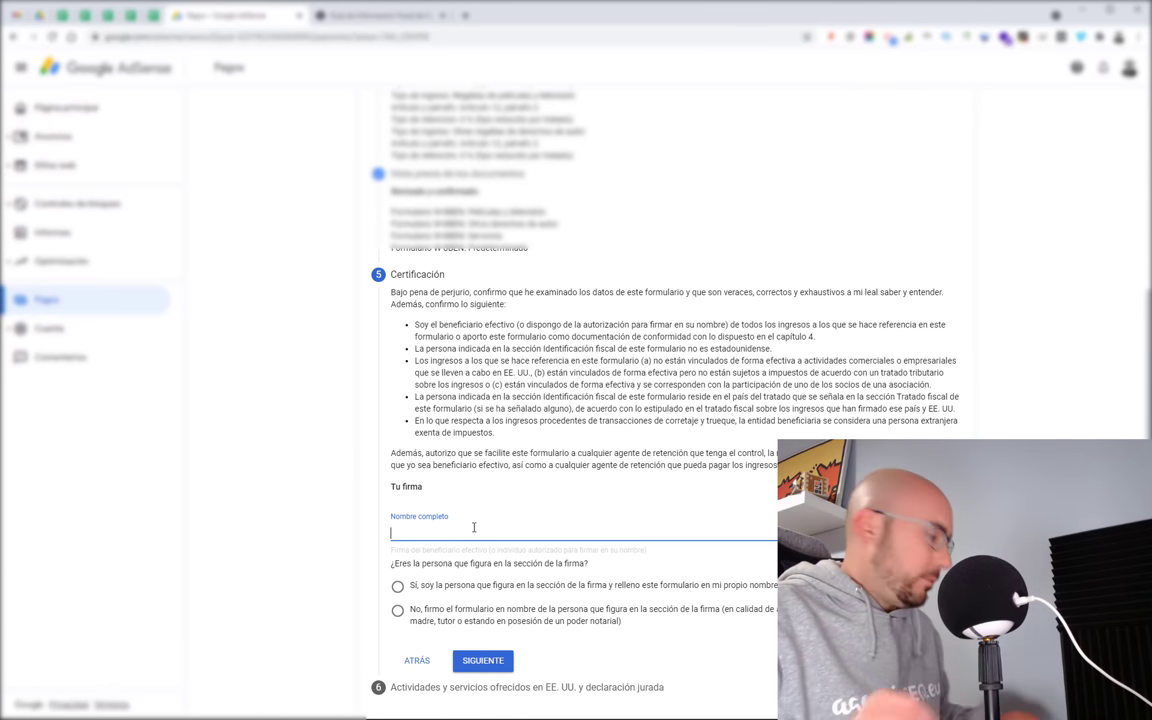
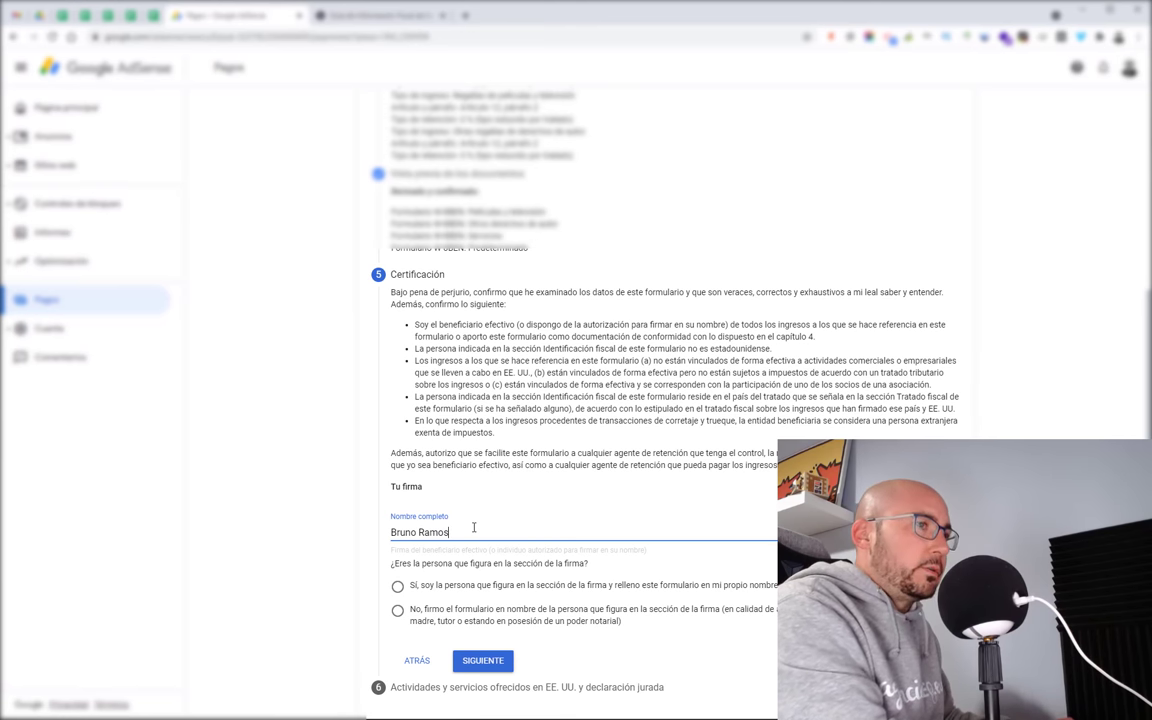
click(454, 589)
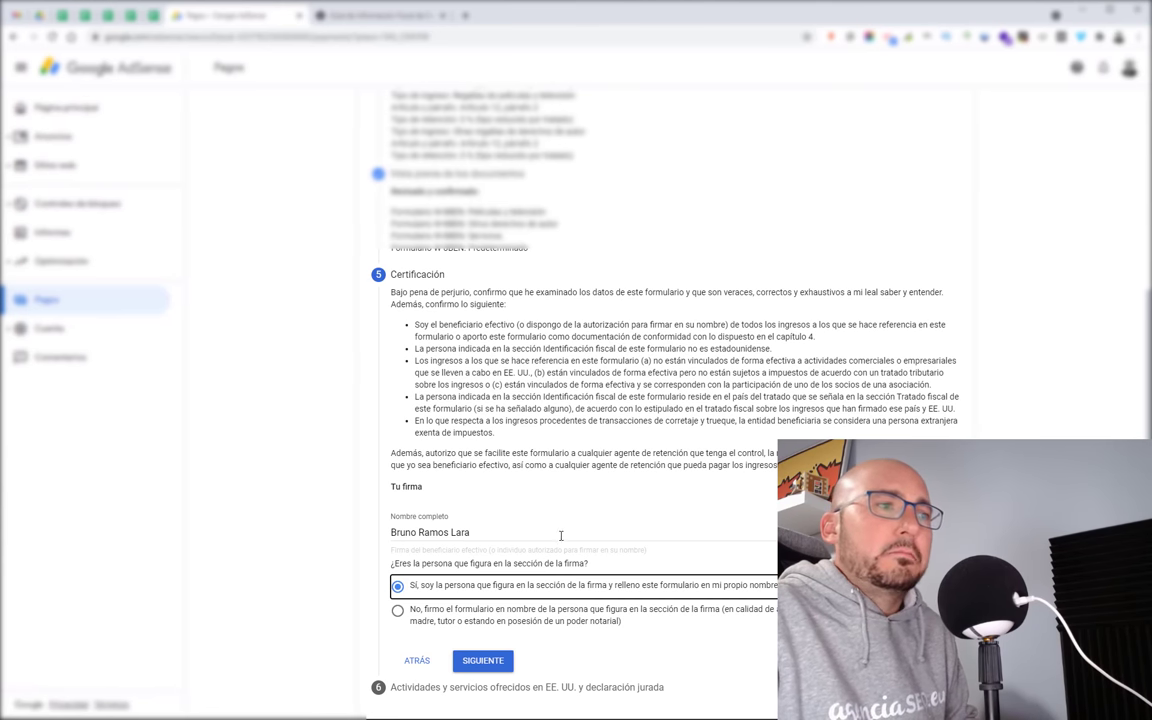
click(483, 661)
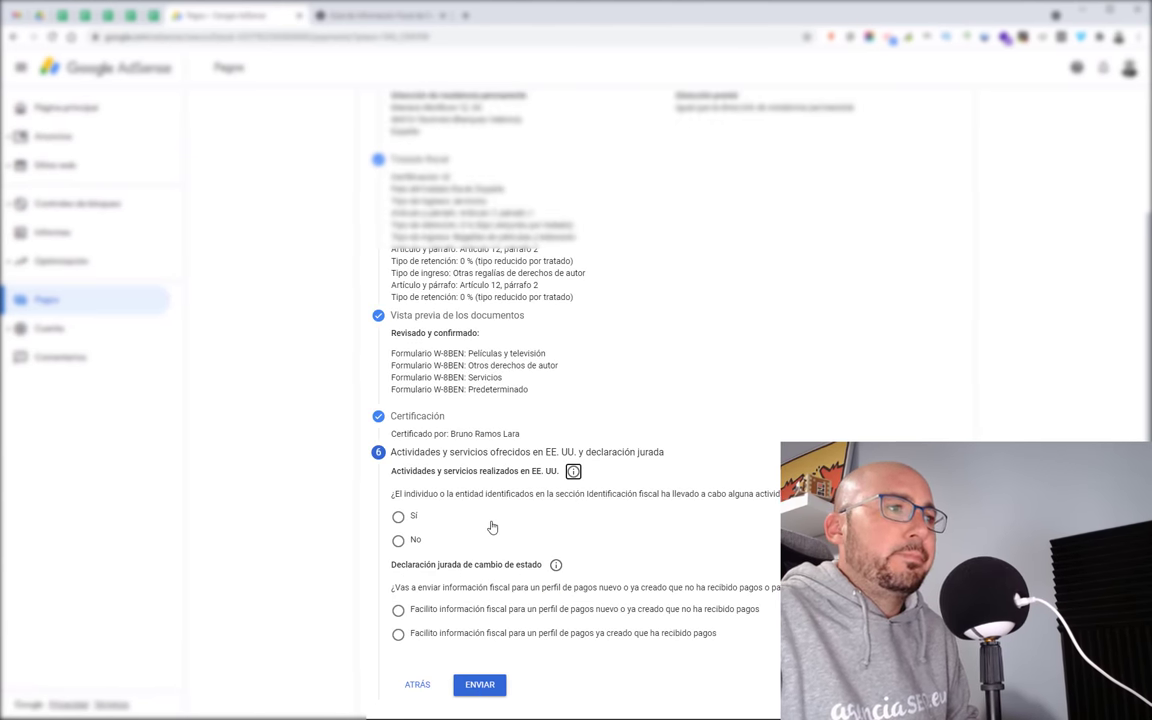